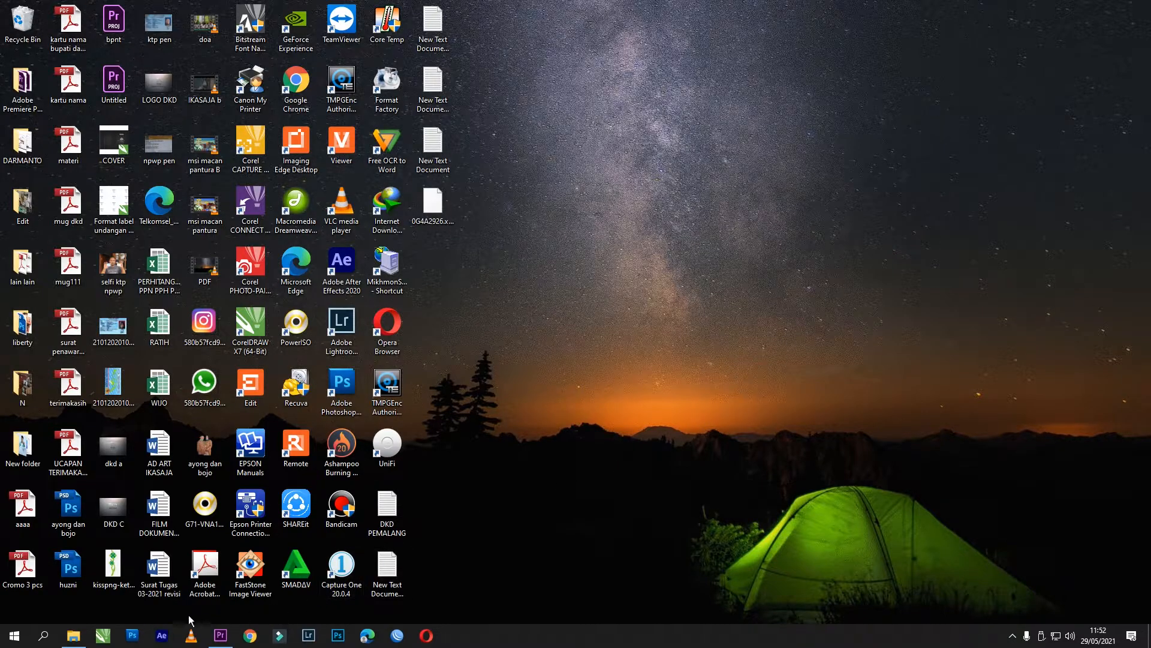
Open CorelDRAW, create a new blank A4 document and set the page to landscape
click(104, 637)
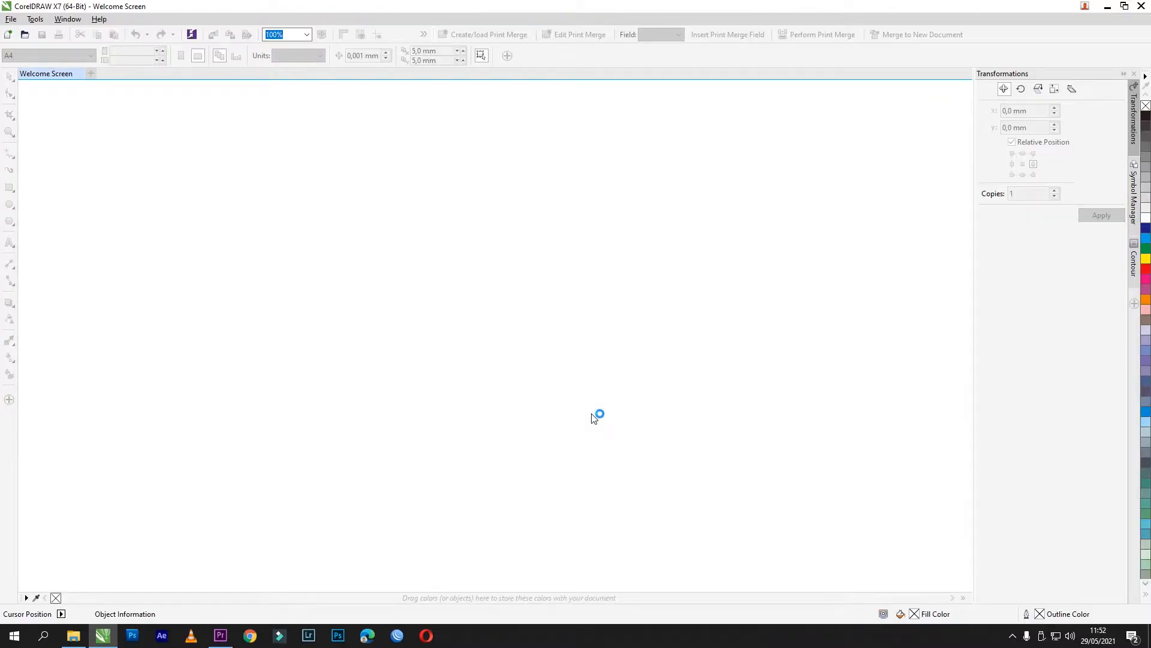
click(92, 74)
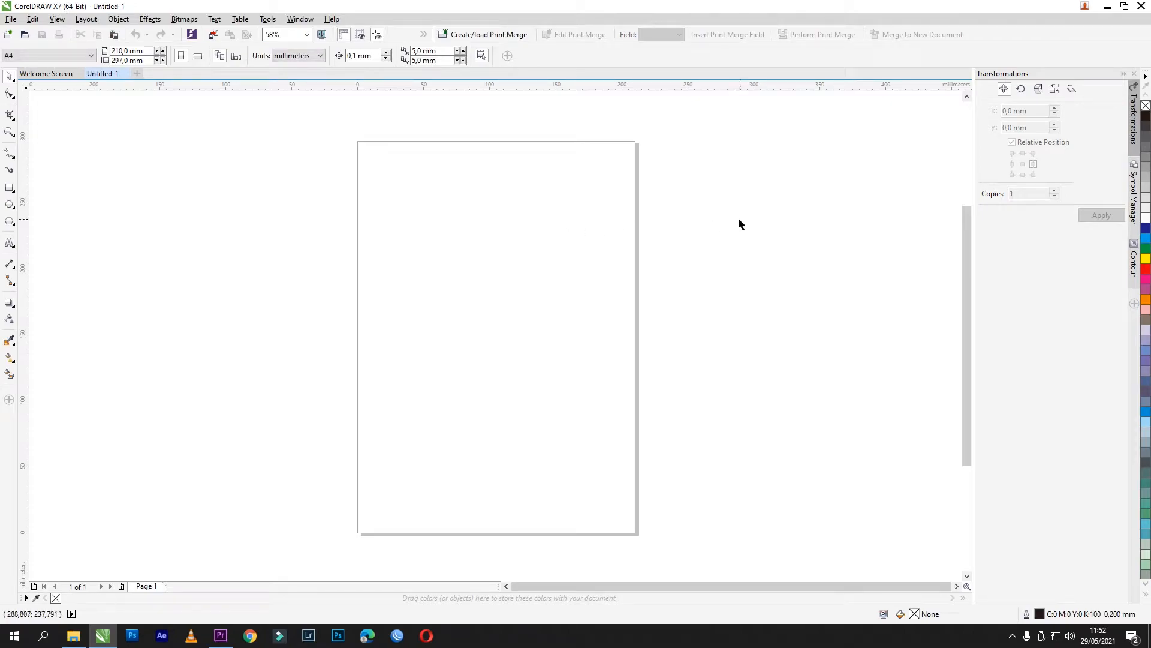
click(199, 55)
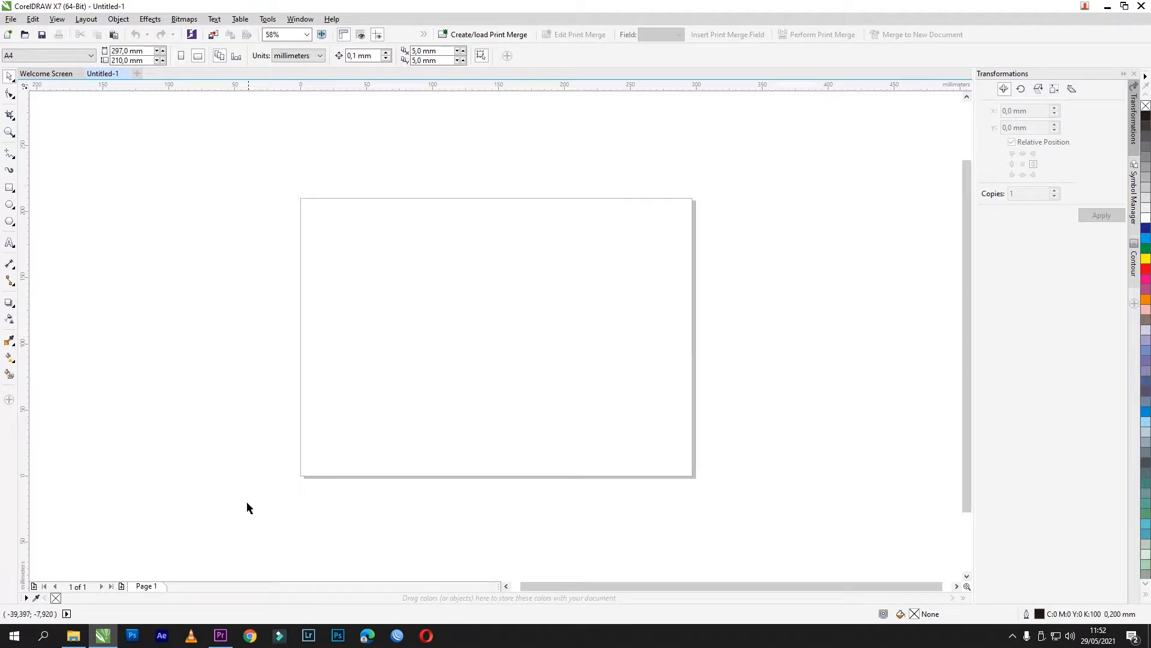
Switch to Chrome and search Google for "gelas", showing the image results
click(250, 637)
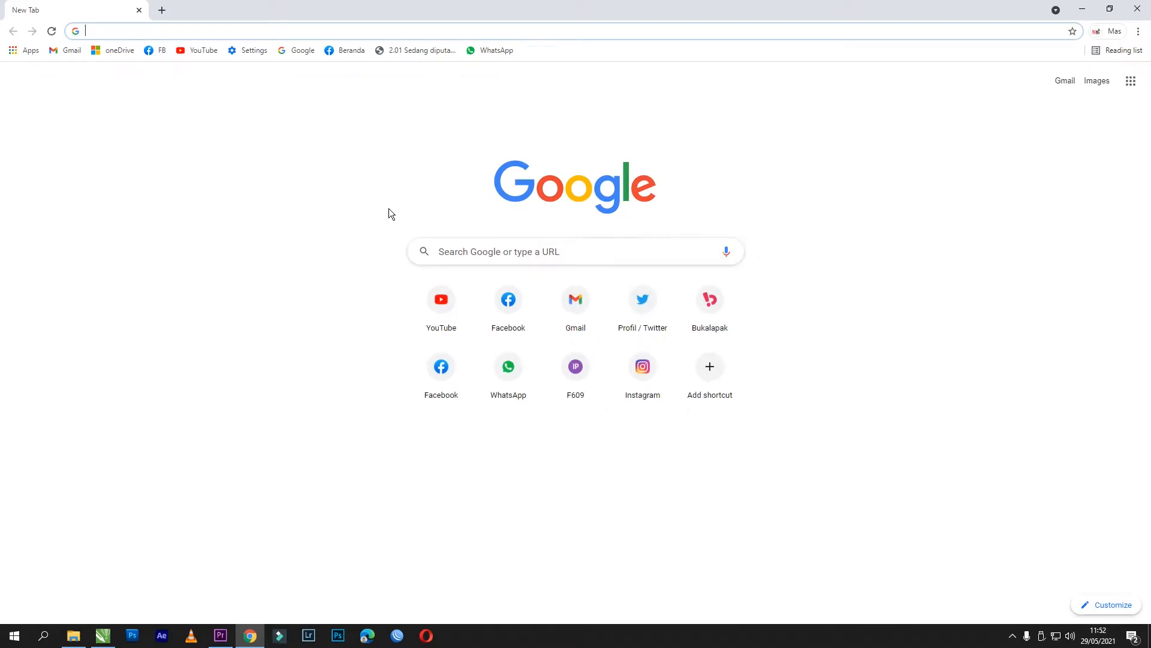
click(389, 33)
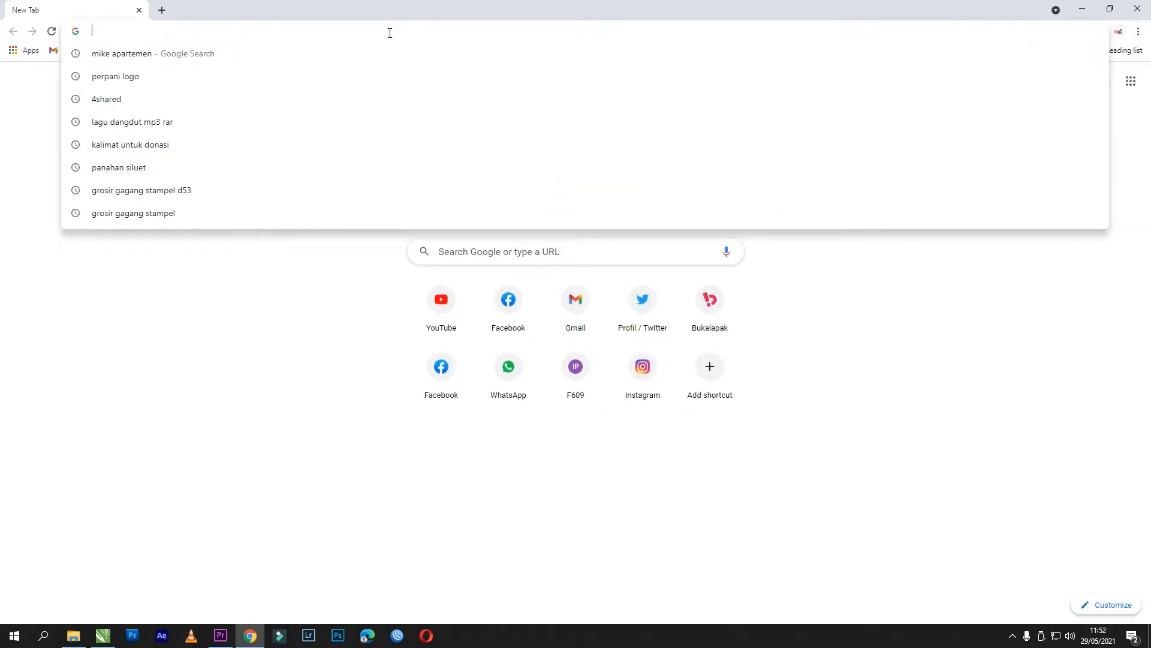
text(gelas)
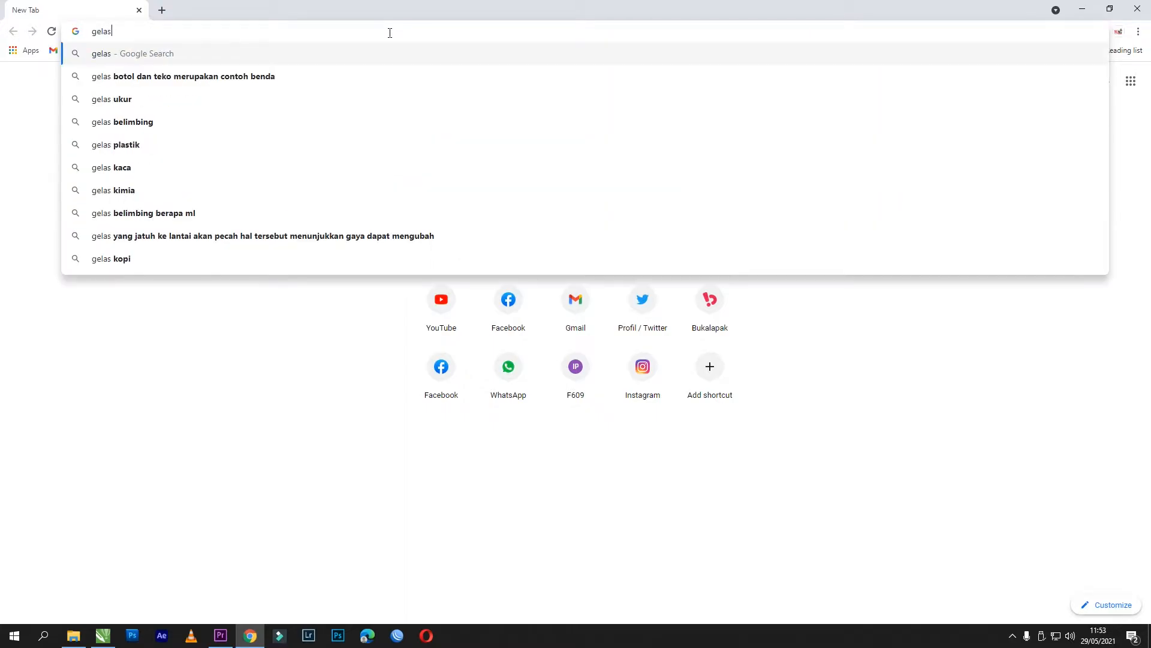
key(Return)
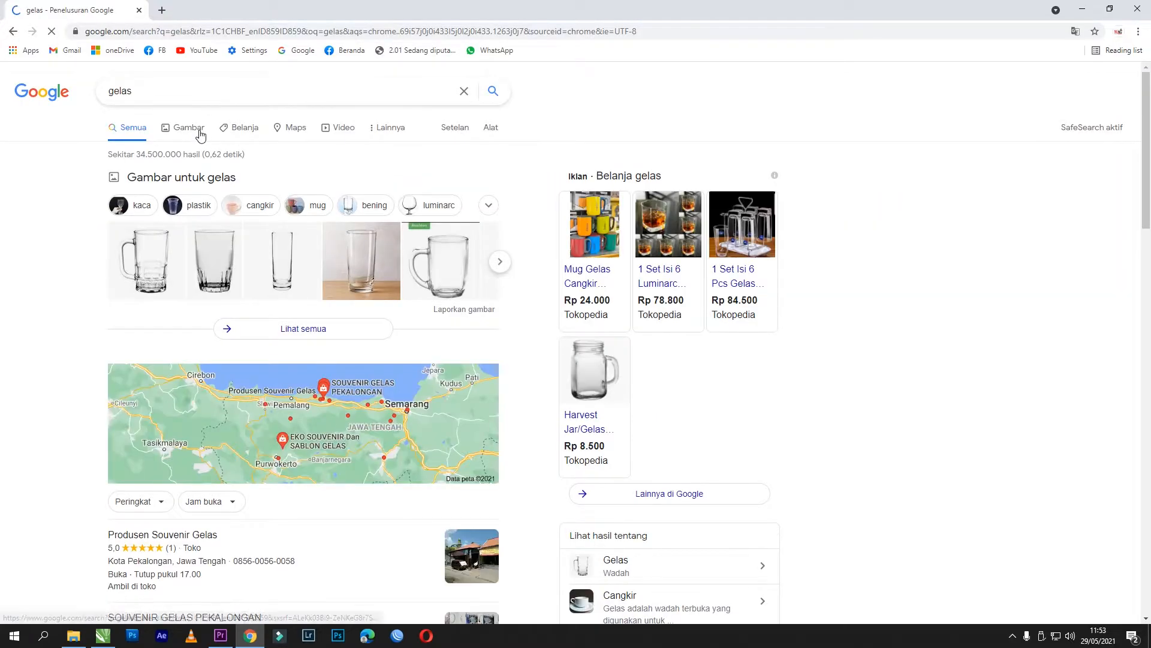
click(200, 132)
Search Google Images for "meja" and preview the Tokopedia office desk result
click(196, 86)
double_click(197, 86)
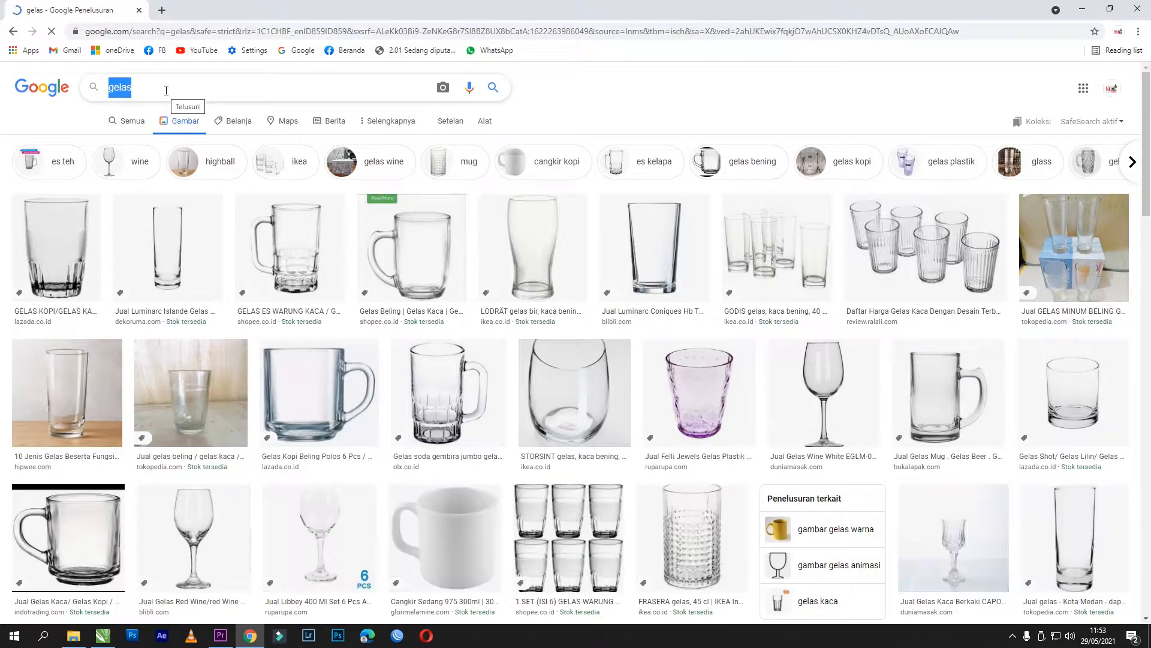
text(meja)
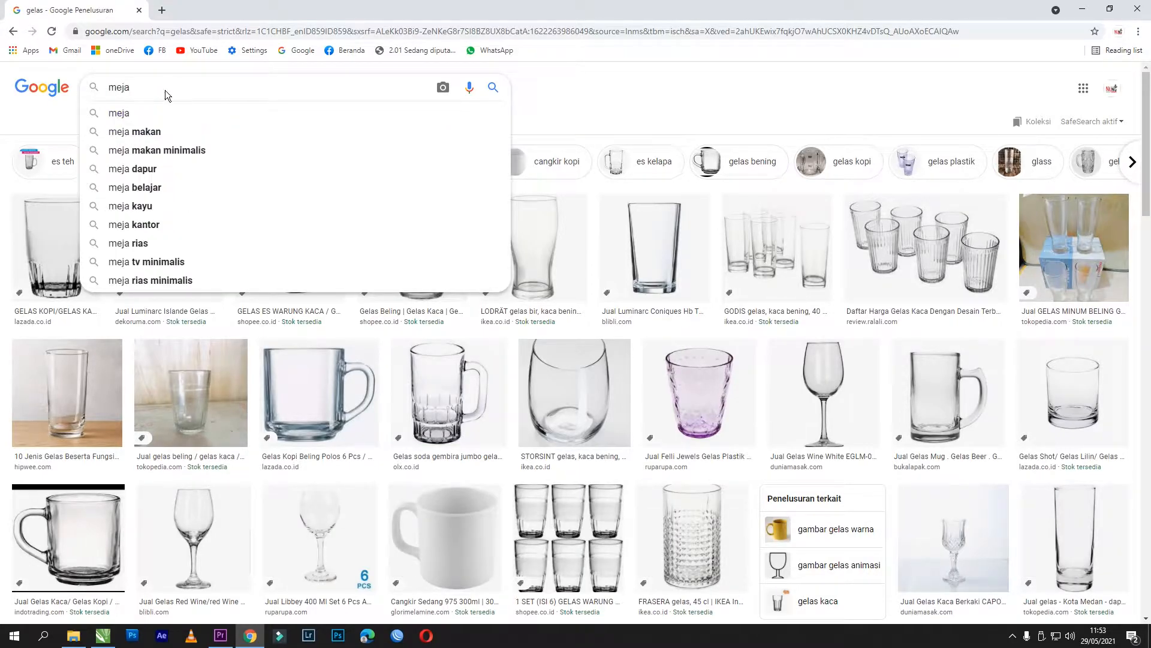
key(Return)
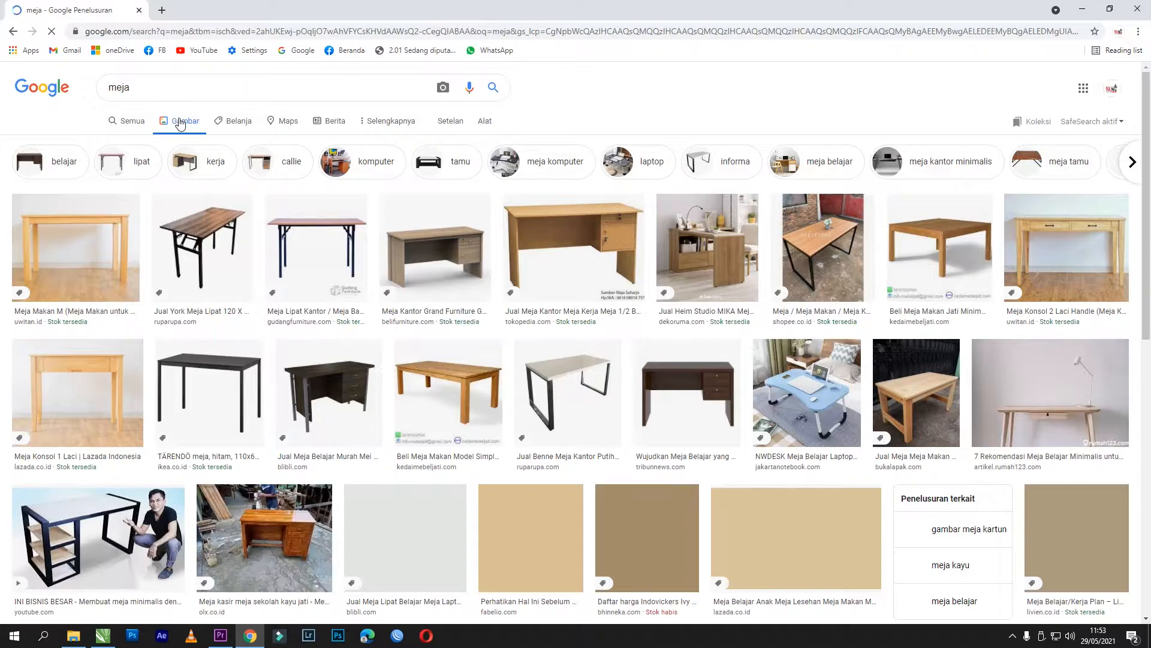
click(561, 245)
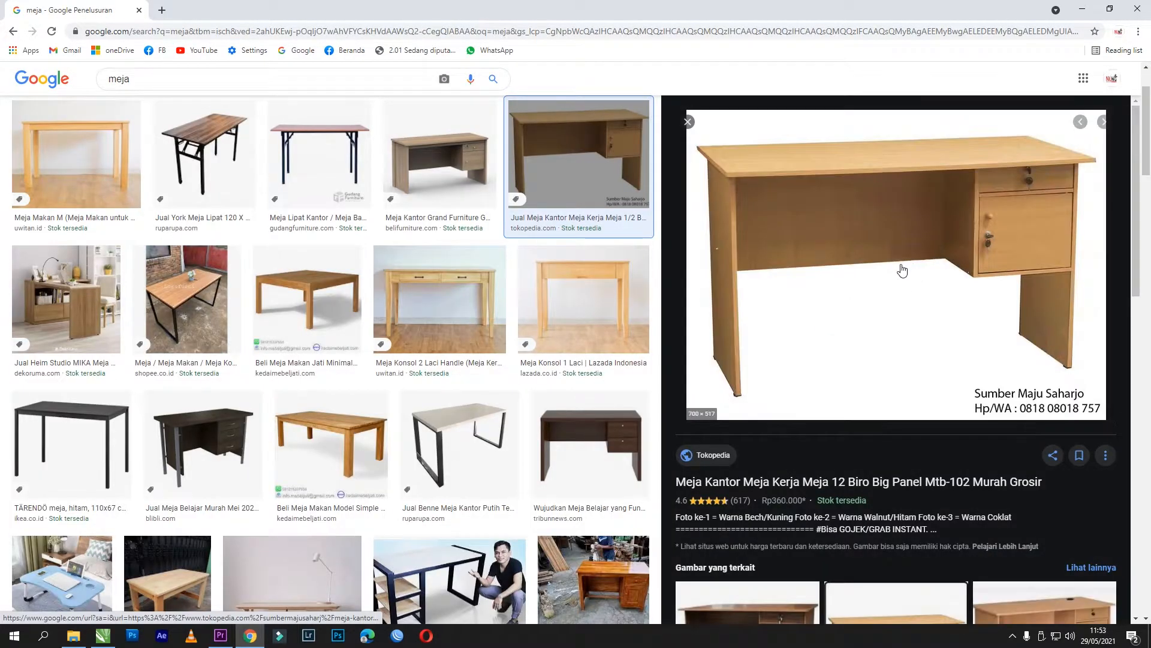
scroll(372, 212, up, 2)
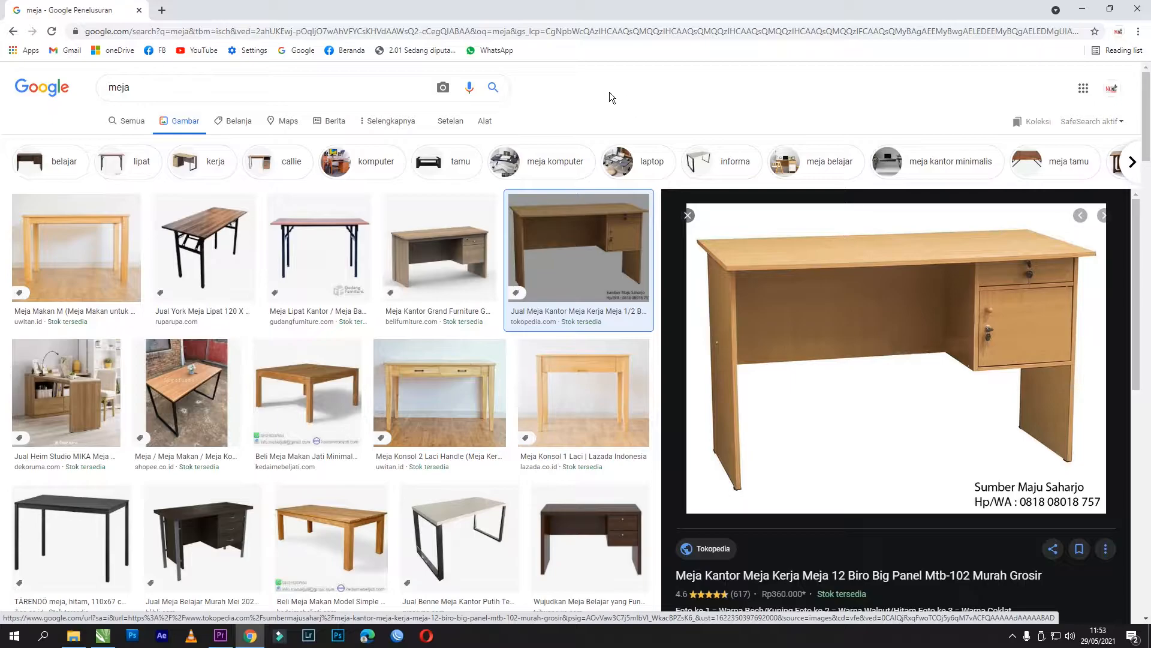
Filter the "meja" image results by size to show only large images (Besar)
click(487, 128)
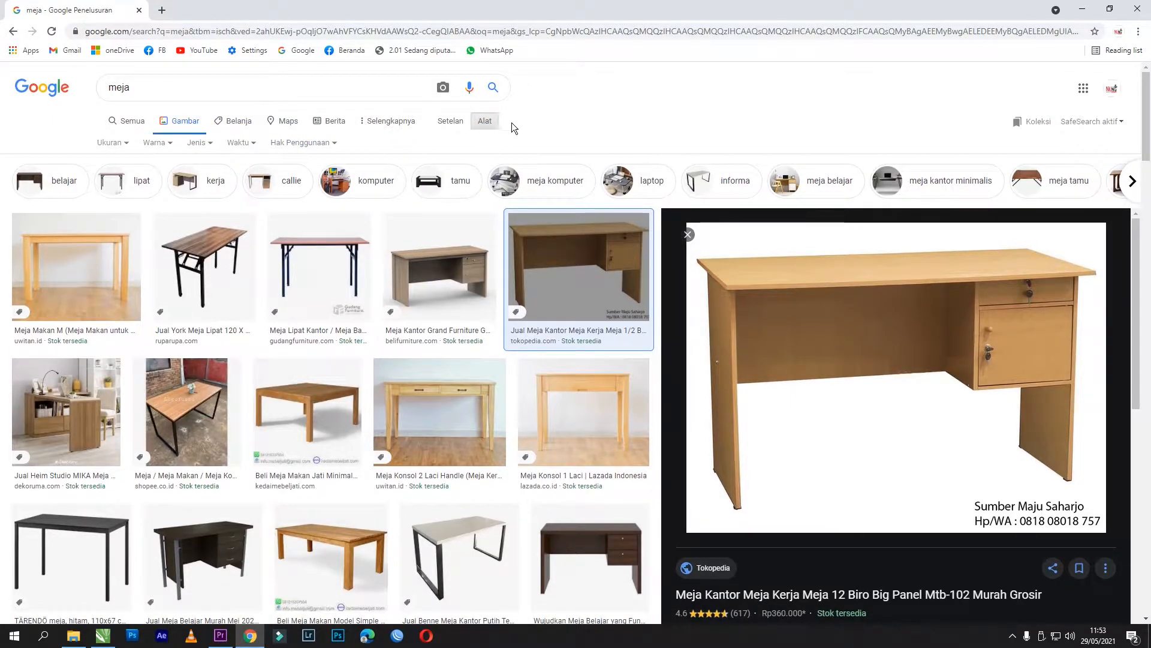
click(125, 145)
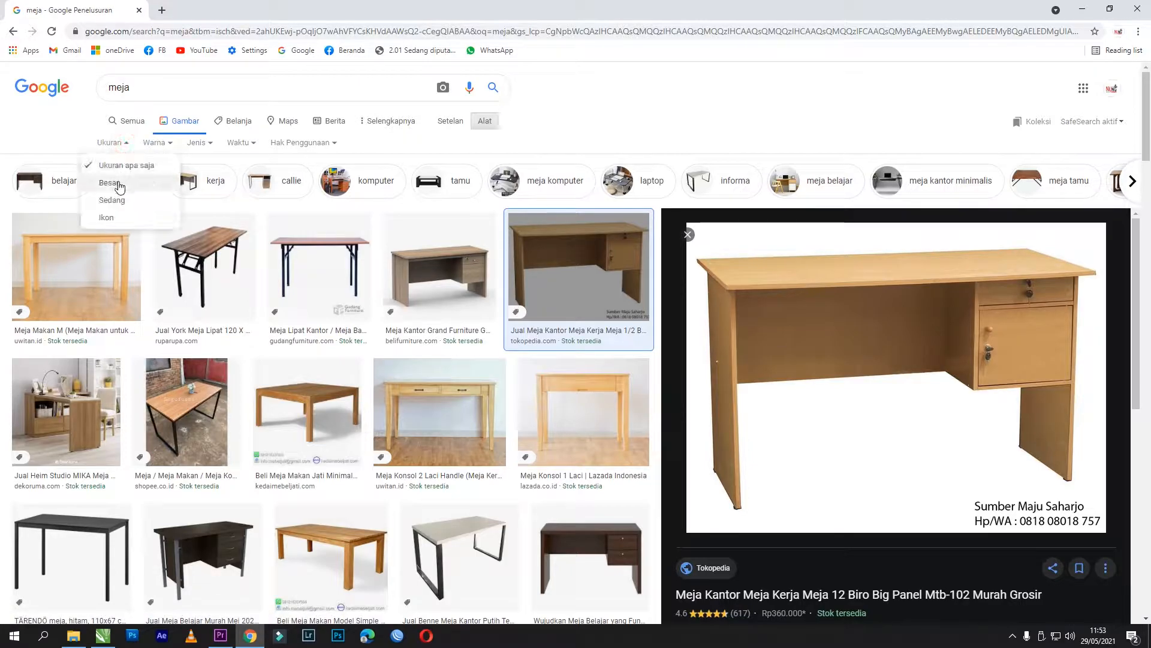
click(117, 181)
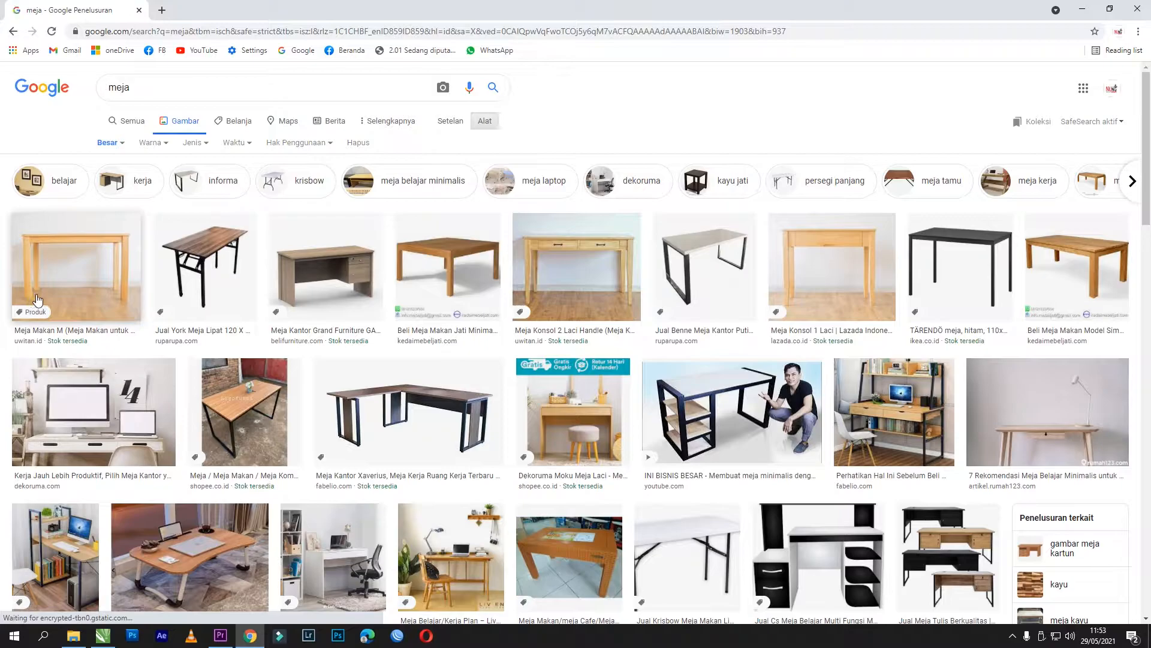
Preview the Grand Furniture GA 140 desk and save its image to the Desktop as the JPEG ga_140_sok
click(329, 276)
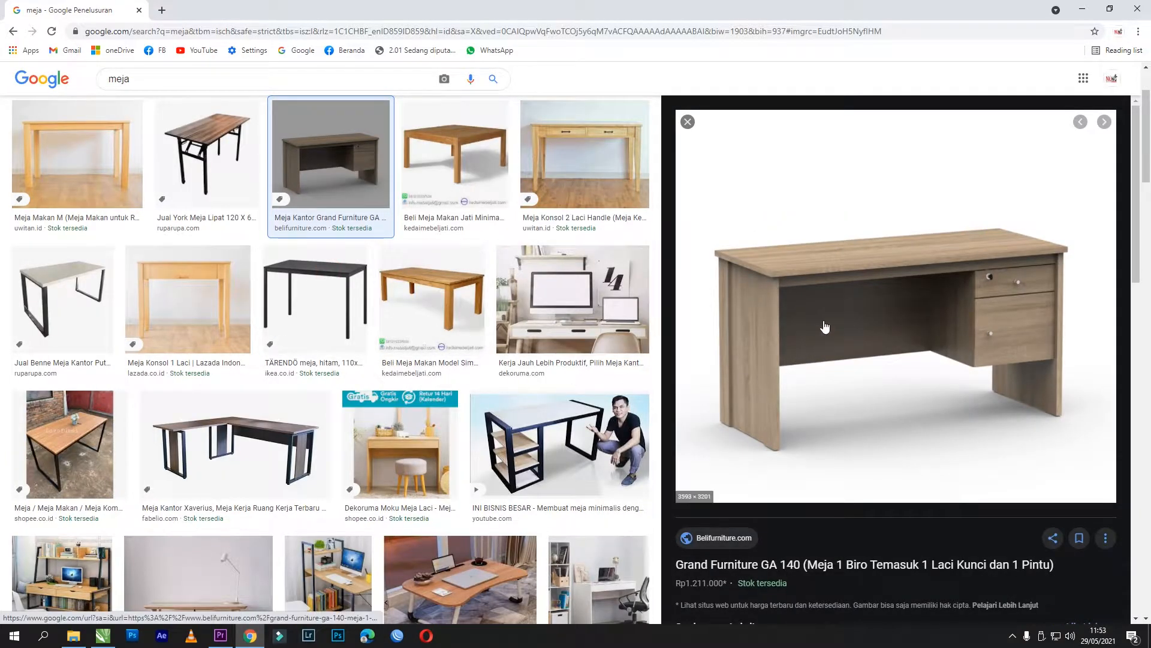
right_click(832, 290)
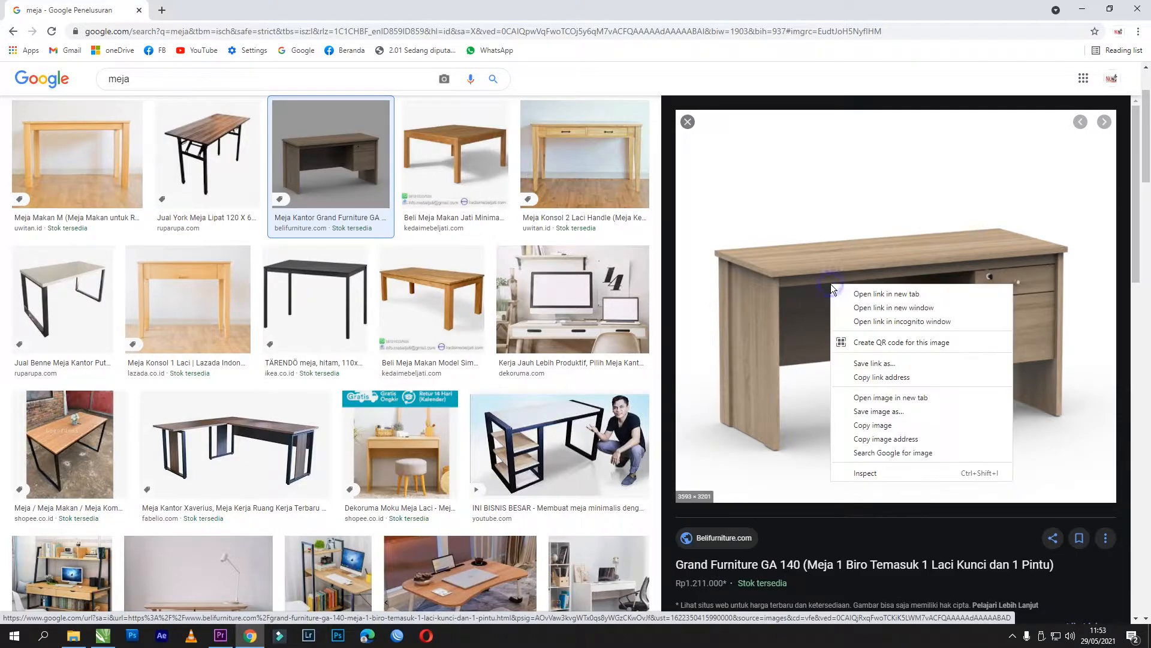
click(875, 411)
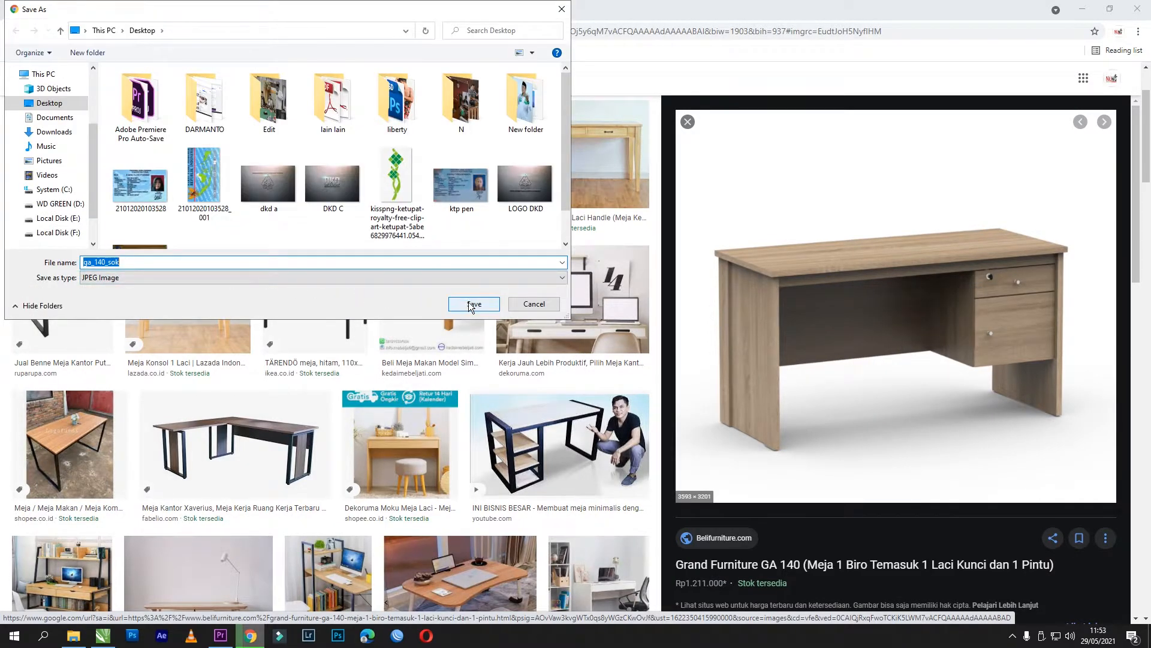
click(473, 304)
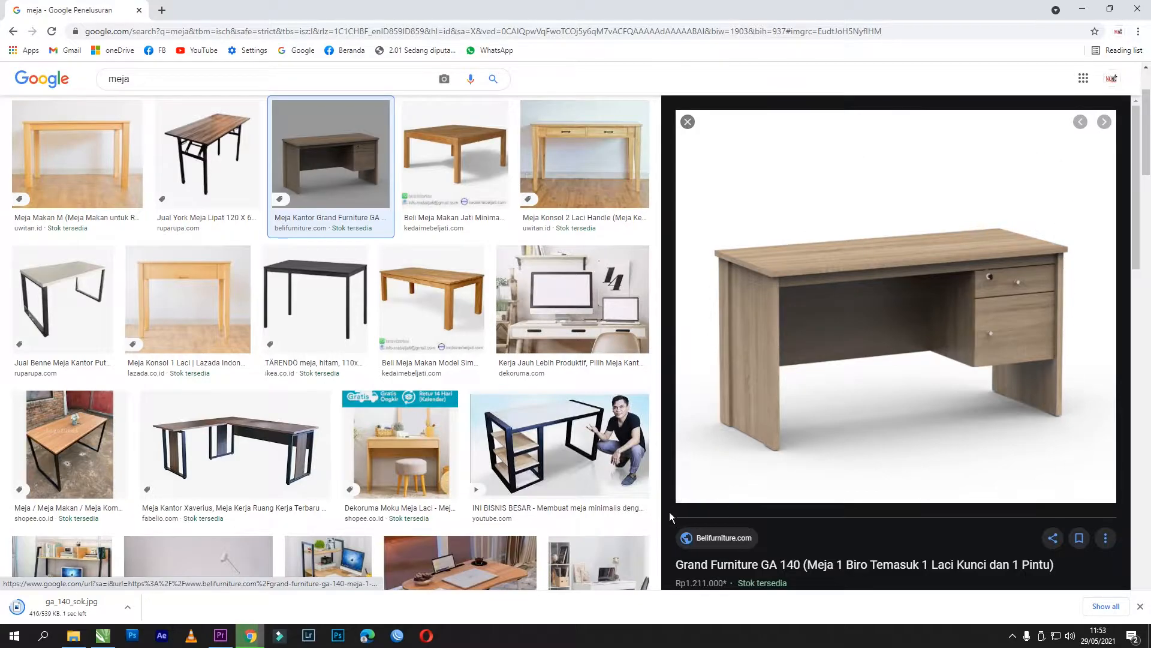
Switch to CorelDRAW, set the page to portrait and add a page-sized rectangle filled with red
click(103, 637)
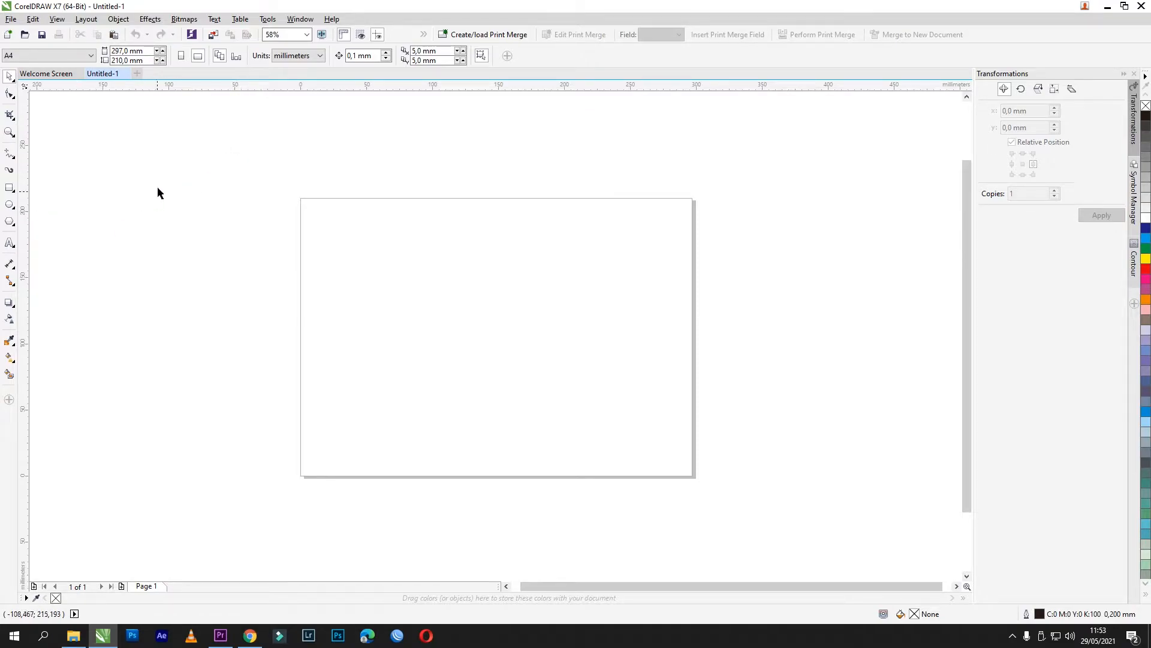
click(182, 56)
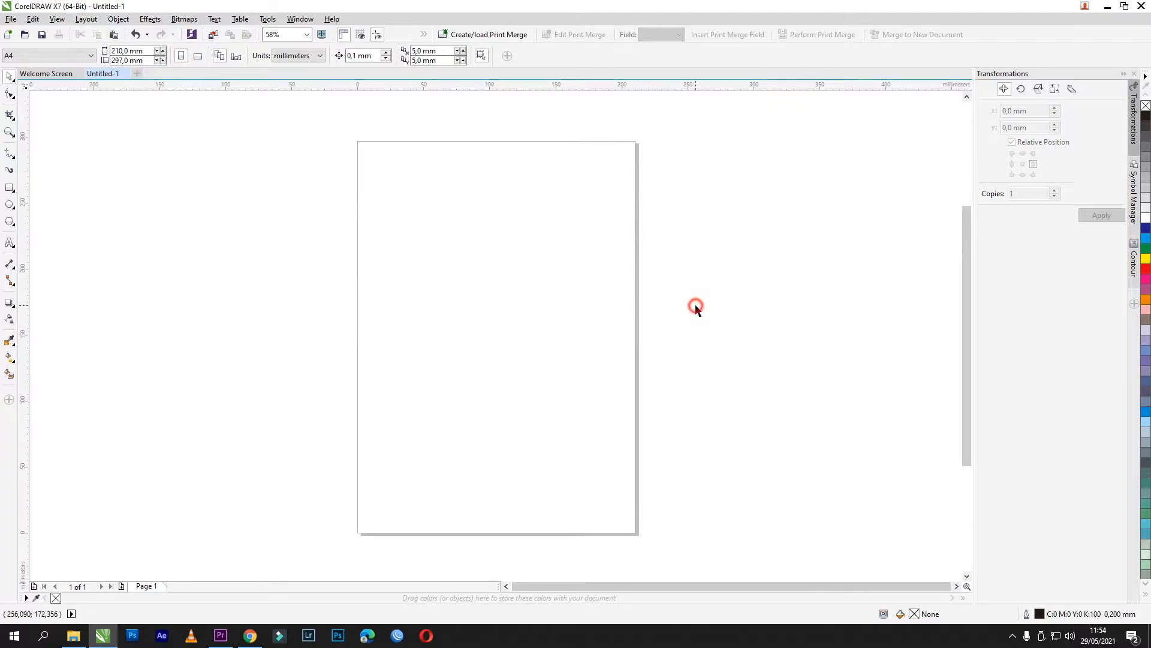
click(162, 337)
double_click(9, 187)
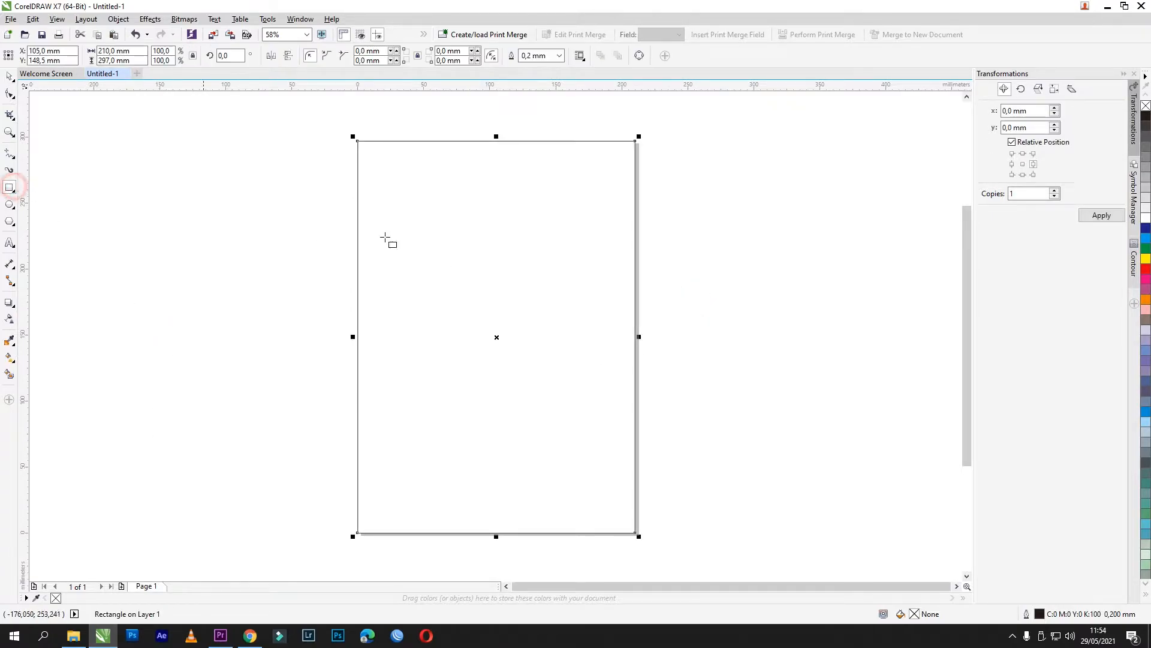
click(1145, 270)
click(106, 186)
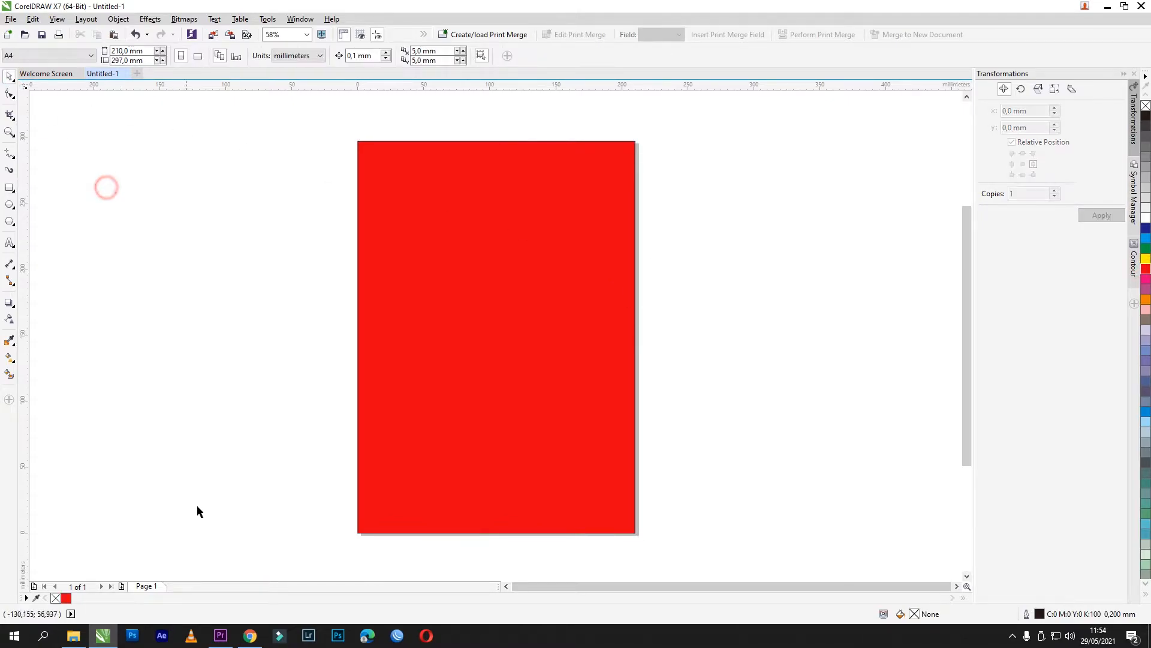
Locate the downloaded ga_140_sok image from Chrome's downloads and import it onto the red page in CorelDRAW
click(250, 635)
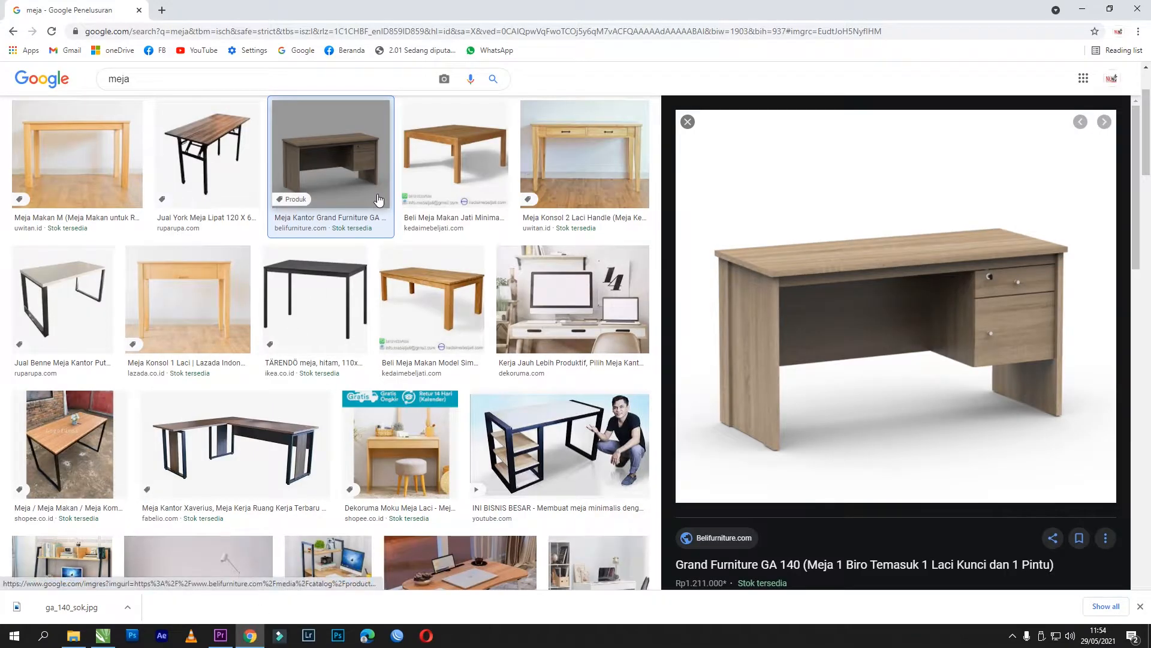
key(ctrl+j)
click(460, 193)
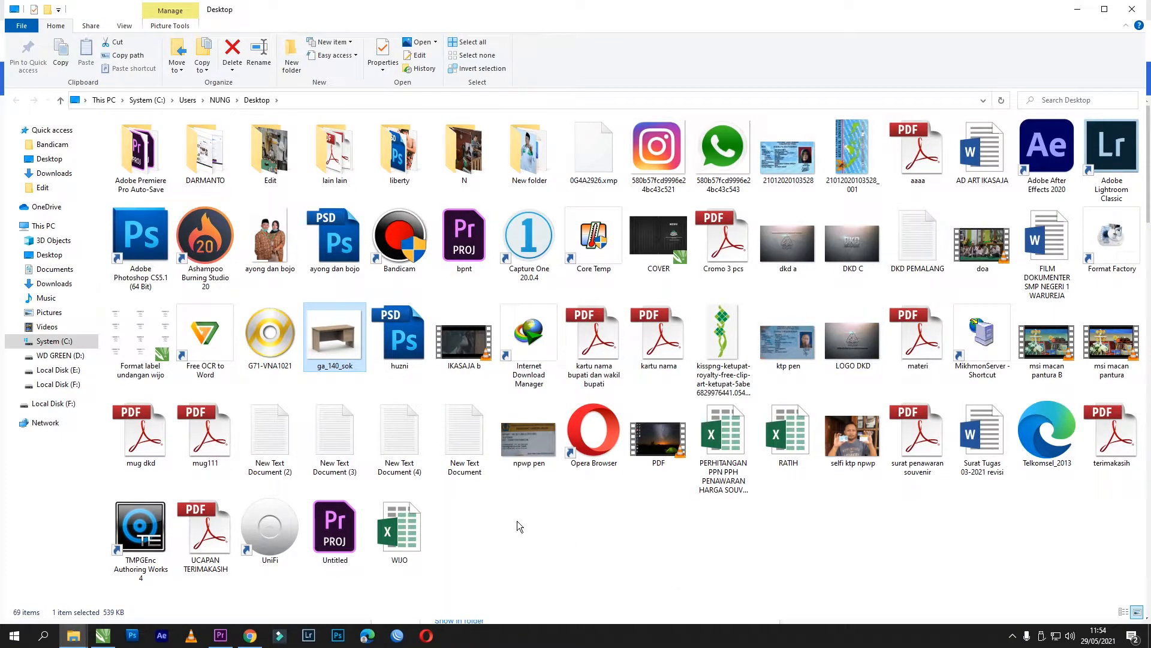
drag(330, 346, 401, 419)
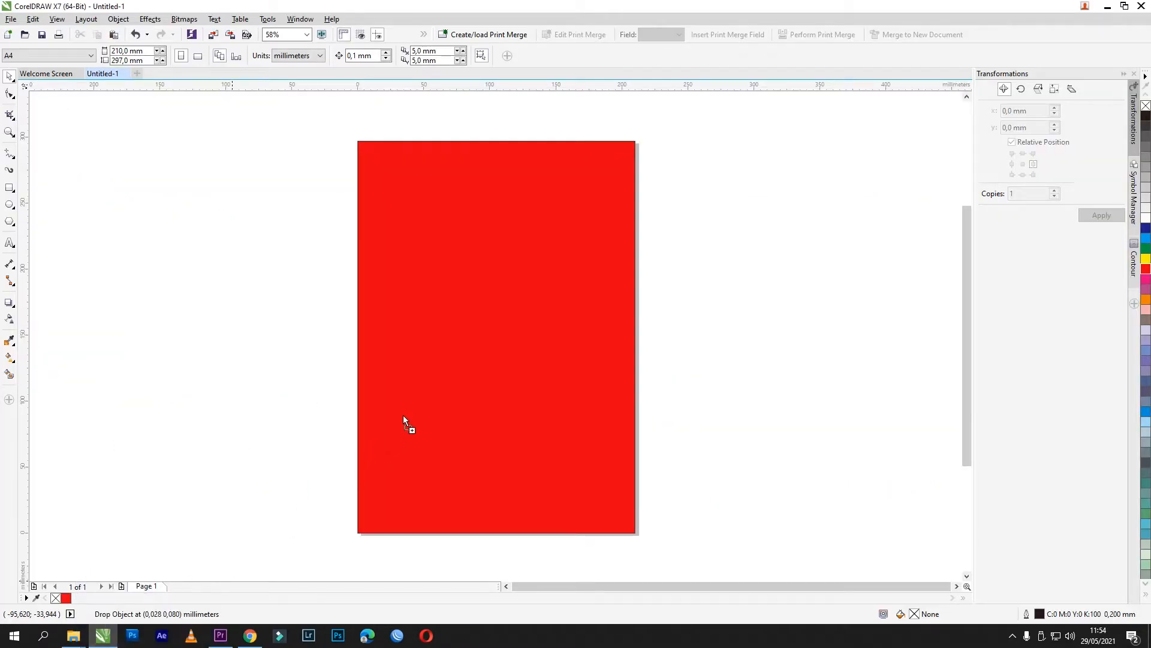
drag(472, 354, 473, 355)
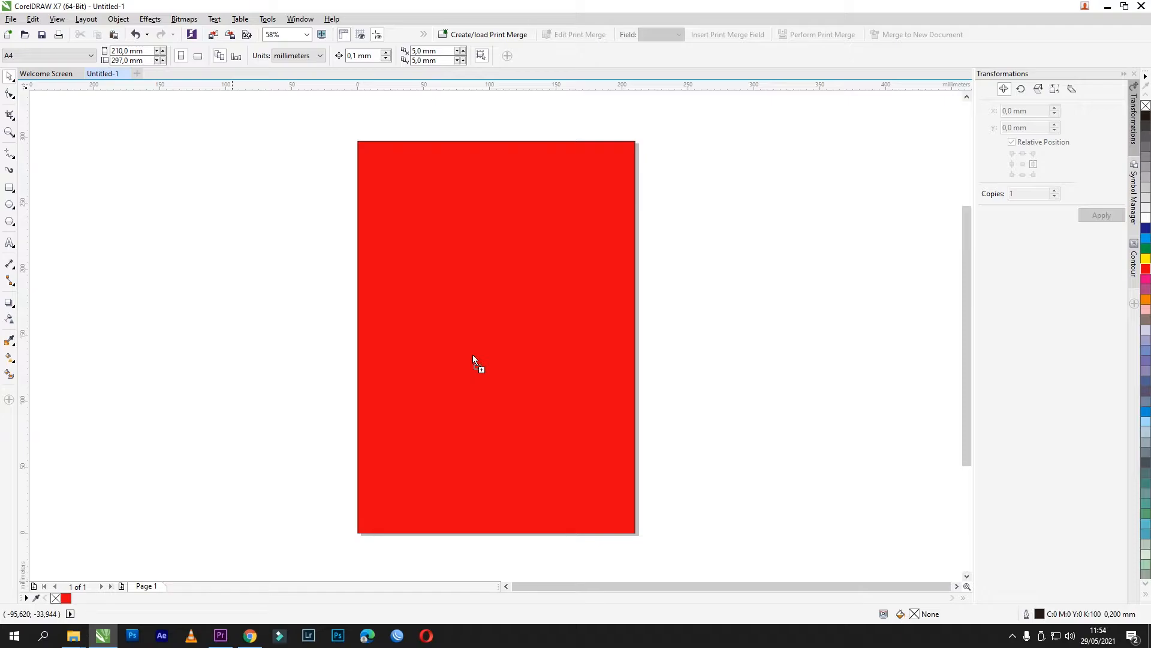
Scale the desk image down to about 70 × 62 mm on the red page and deselect it
scroll(478, 351, down, 2)
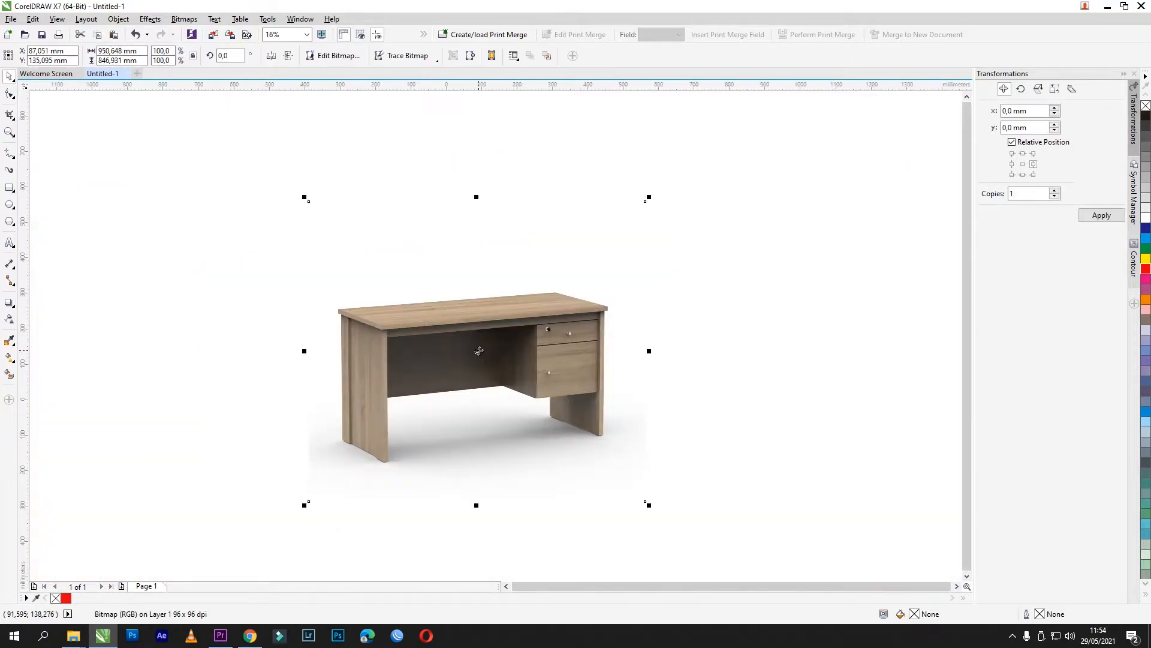
drag(720, 191, 567, 328)
scroll(570, 328, up, 3)
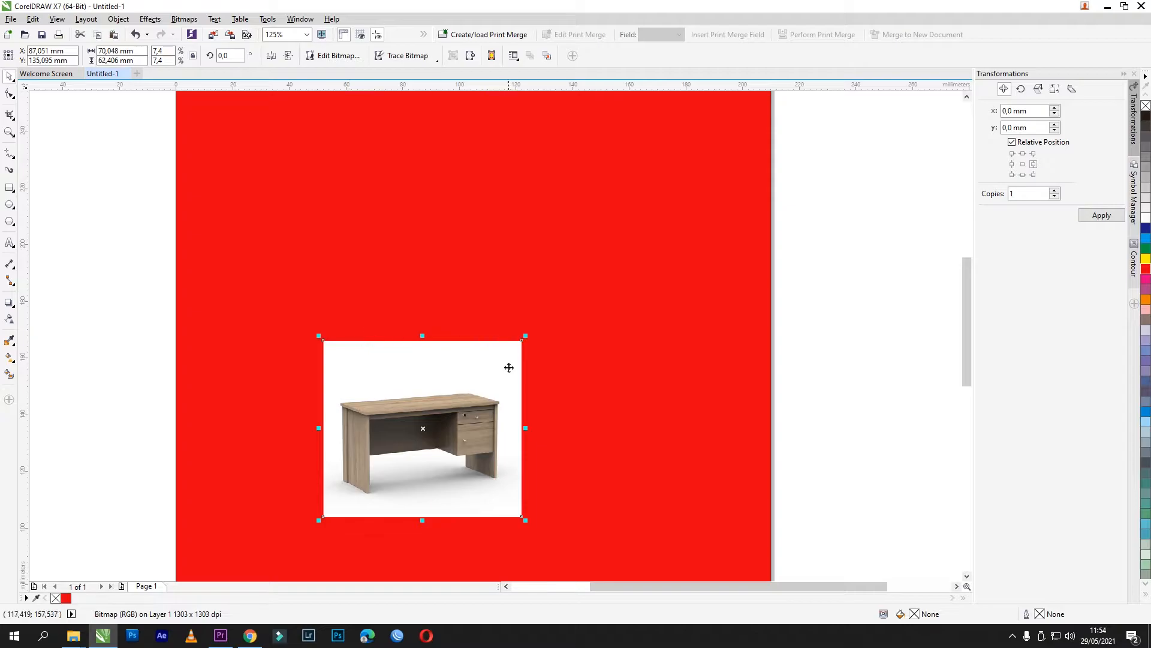
scroll(434, 497, up, 2)
scroll(434, 458, down, 1)
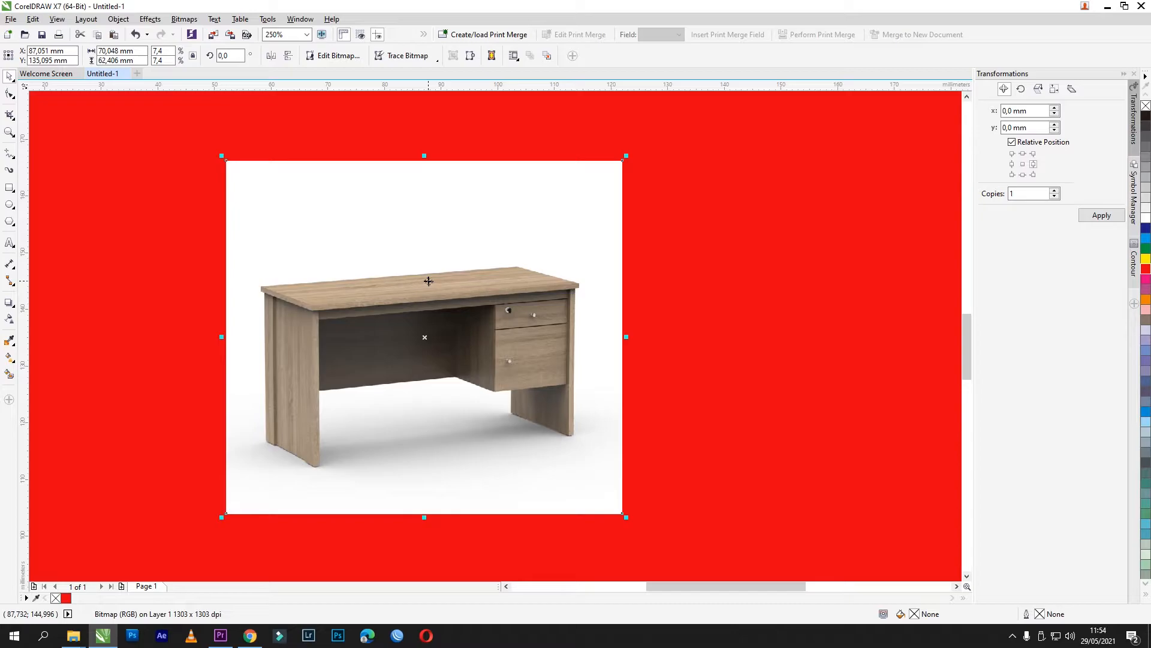
scroll(369, 343, down, 1)
click(834, 311)
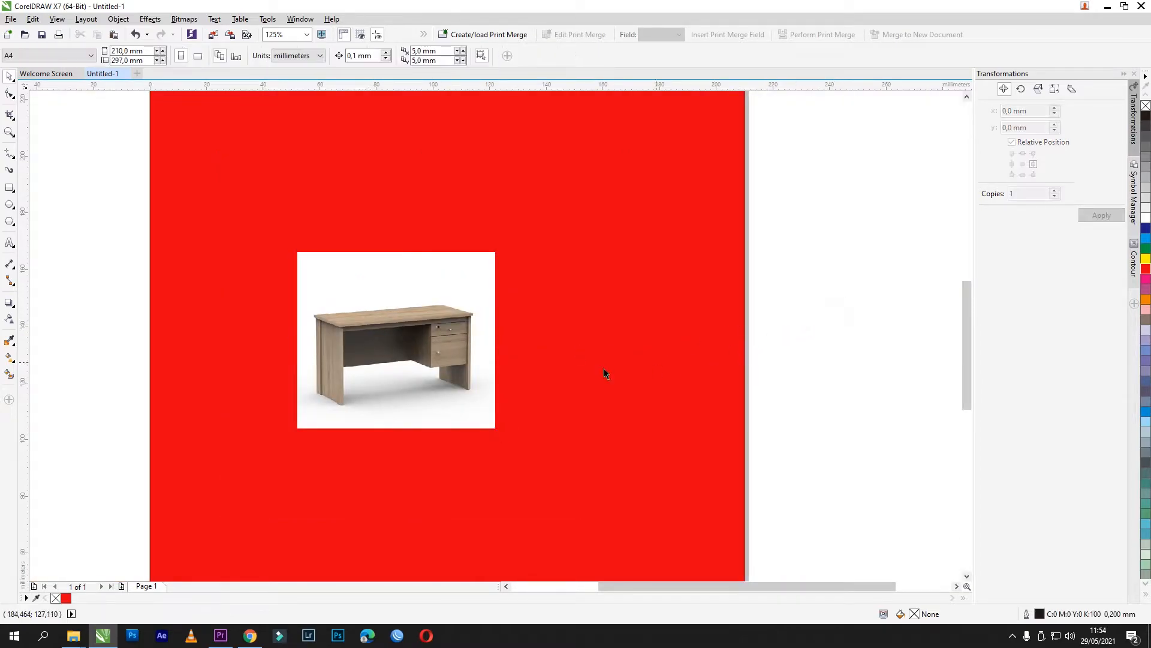
scroll(372, 356, up, 1)
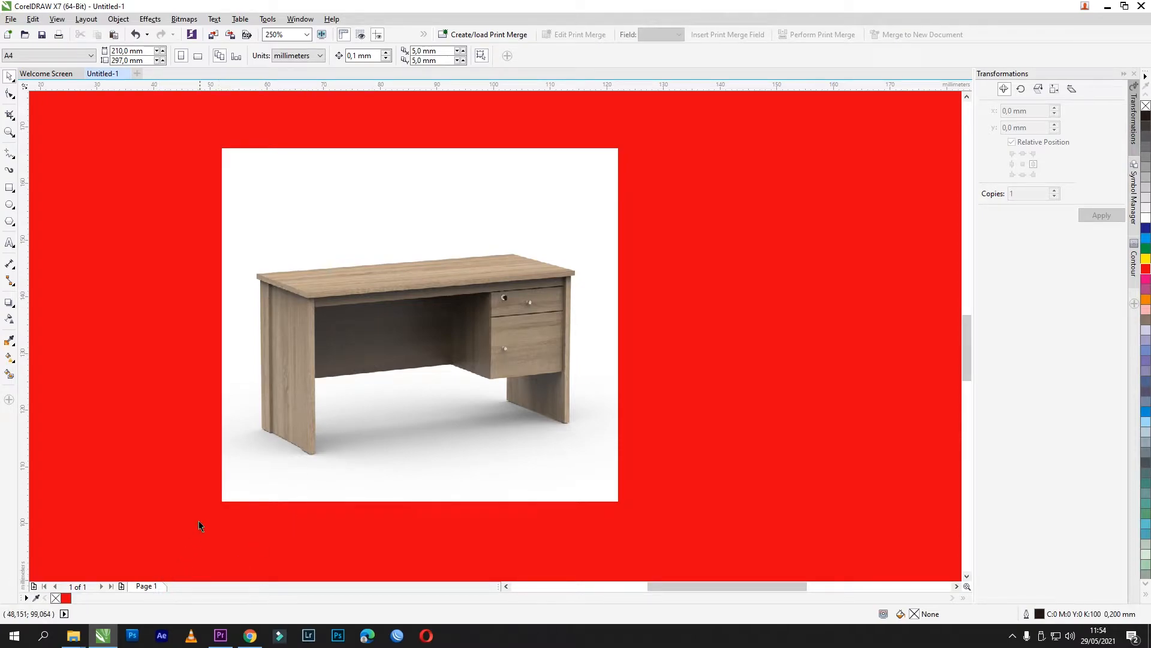
Open Photoshop and load the downloaded ga_140_sok image from the Desktop folder into it
click(136, 640)
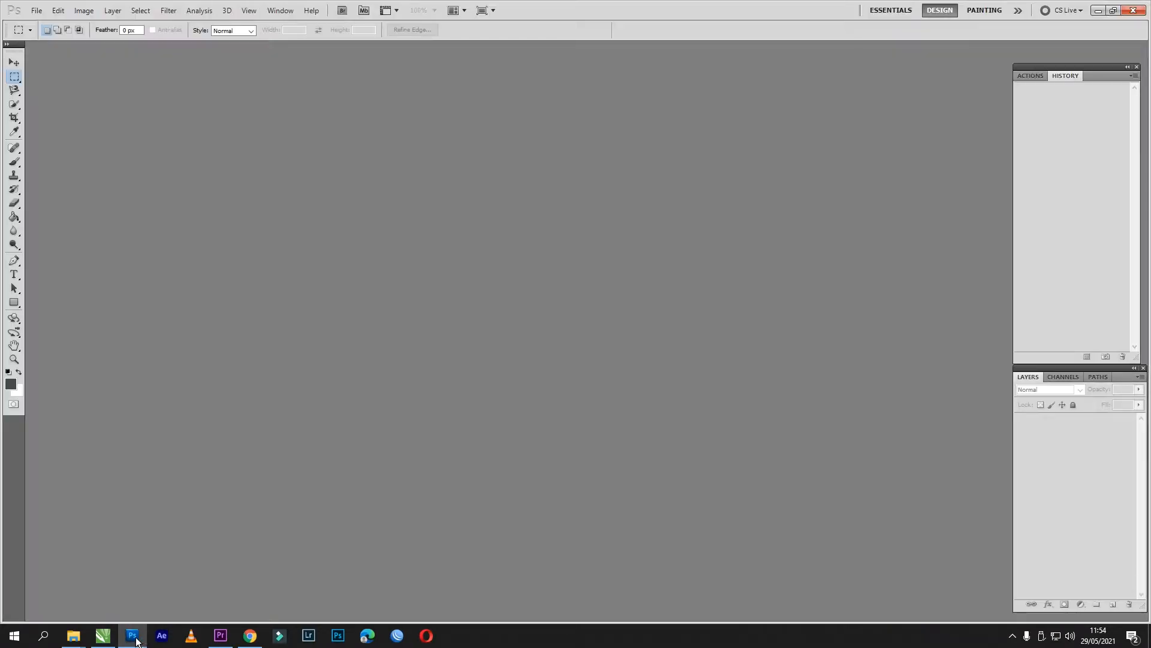
click(250, 636)
click(459, 193)
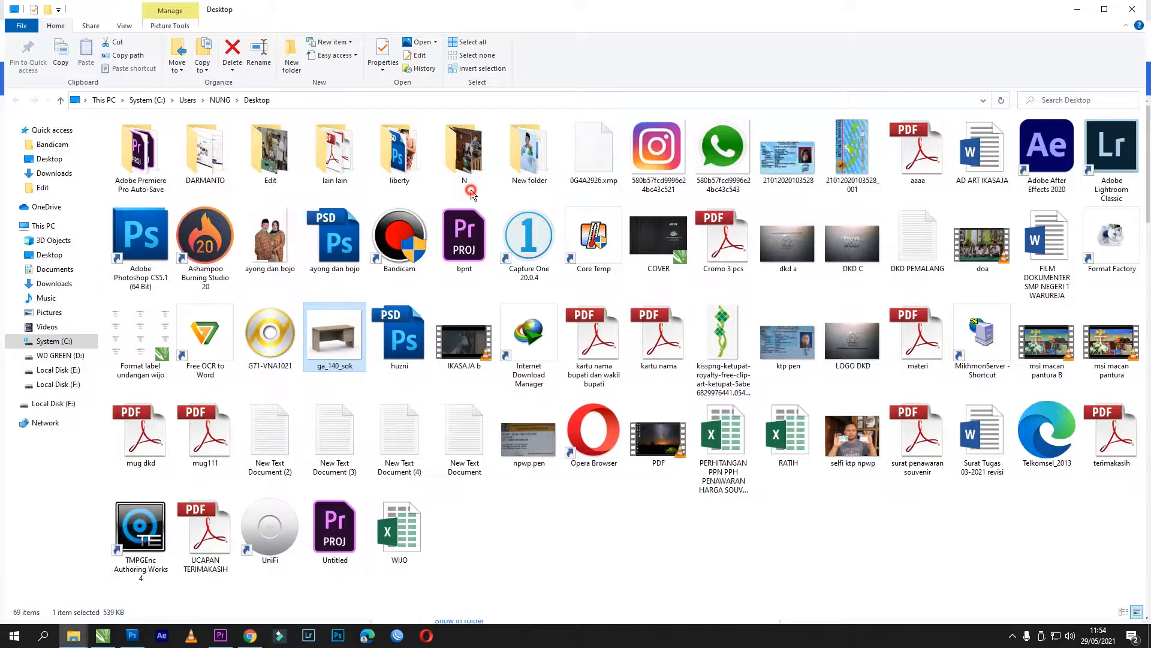
drag(359, 351, 447, 340)
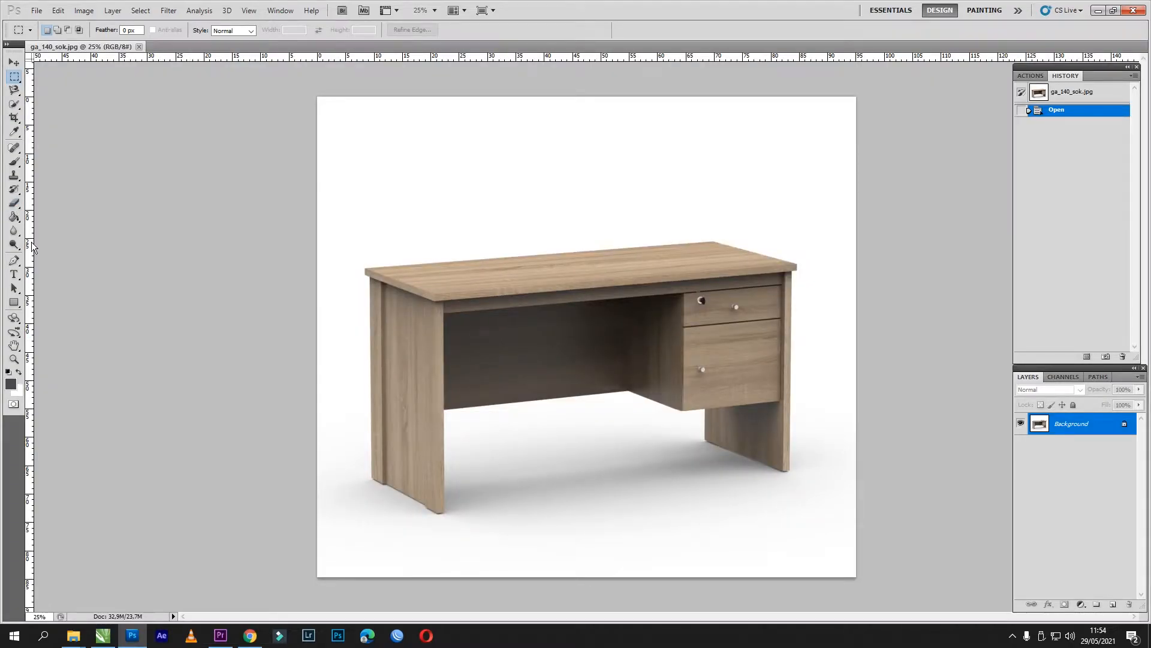
click(15, 90)
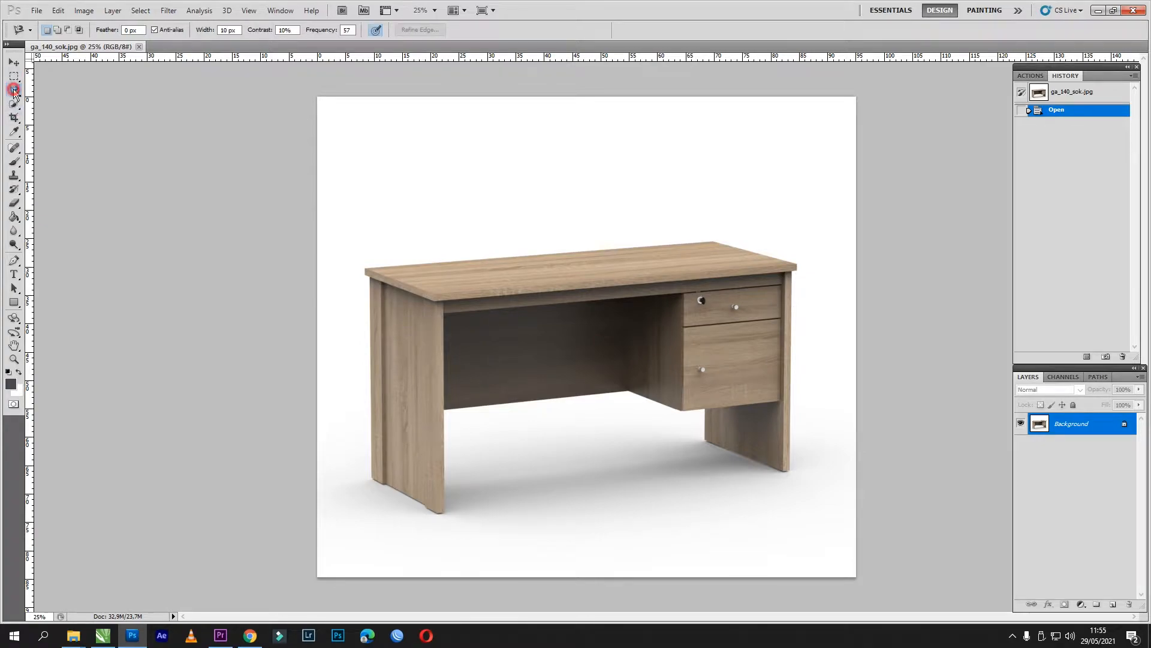
click(14, 104)
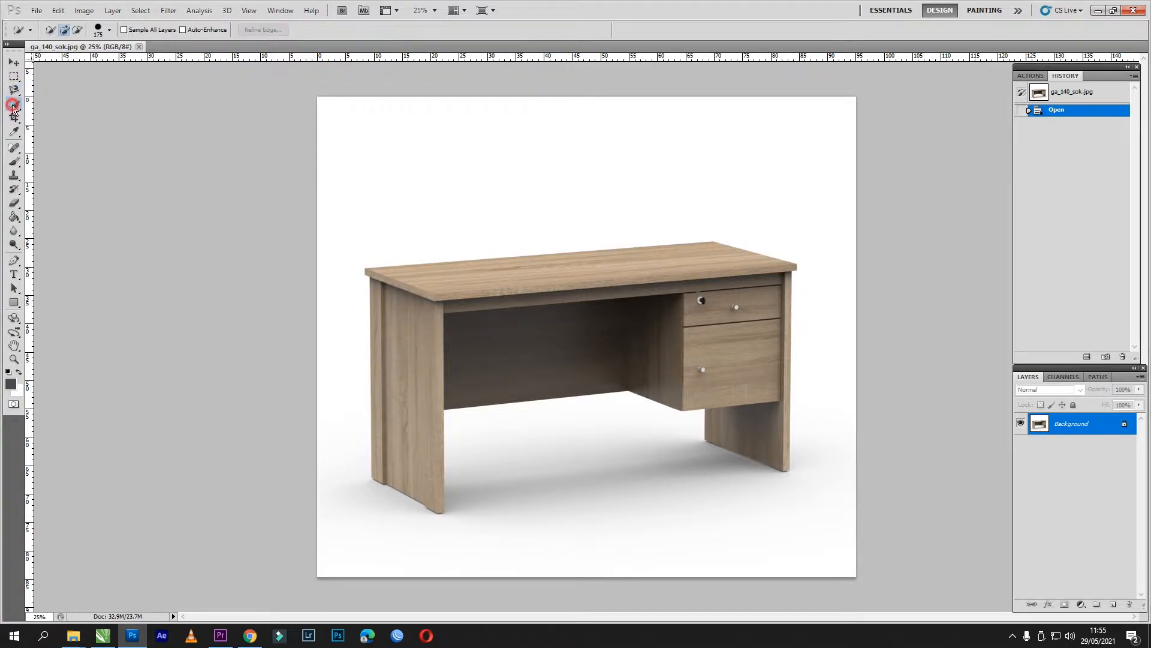
click(66, 116)
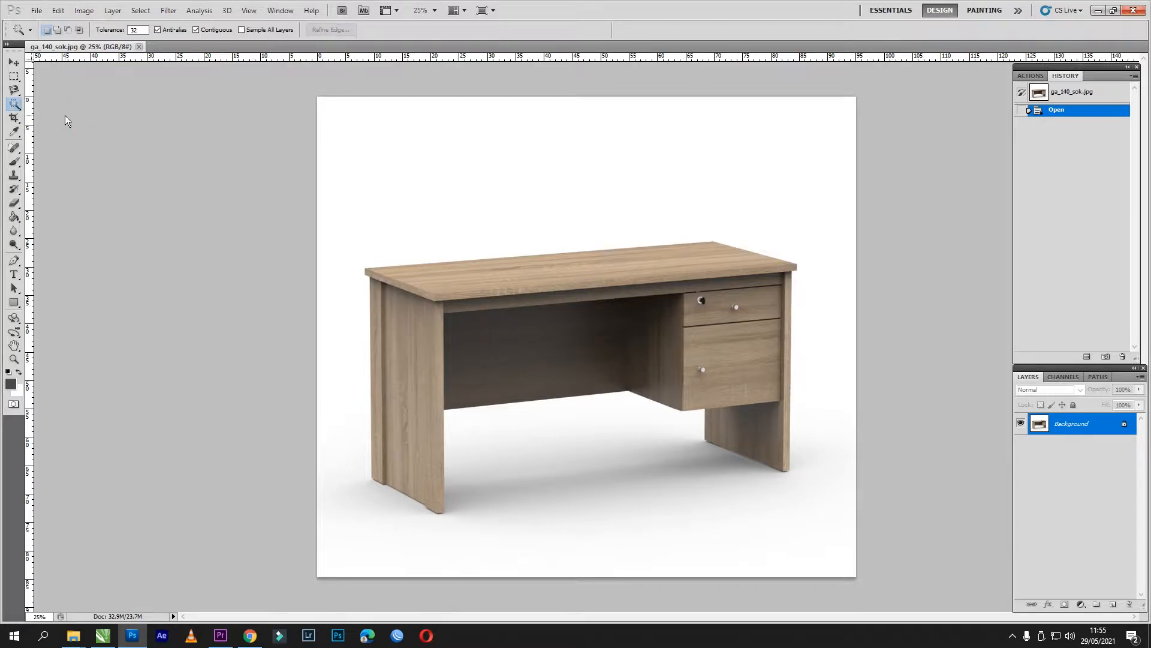
Erase the white background and the grey floor shadow around the desk with the Magic Eraser tool
click(14, 203)
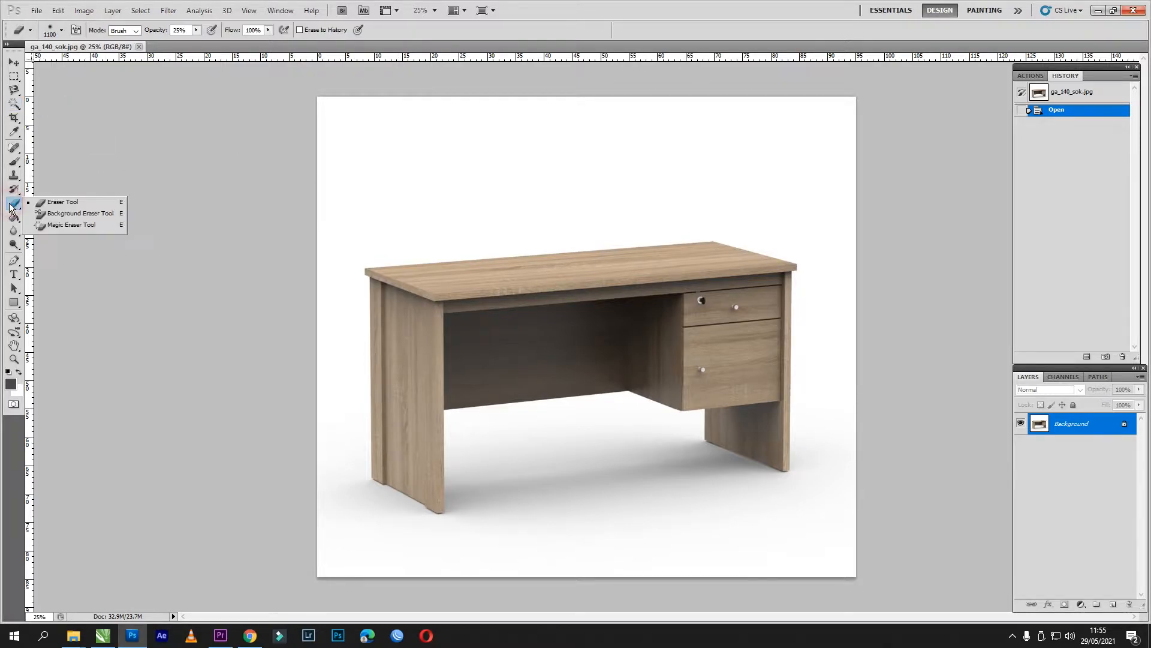
click(78, 225)
click(460, 171)
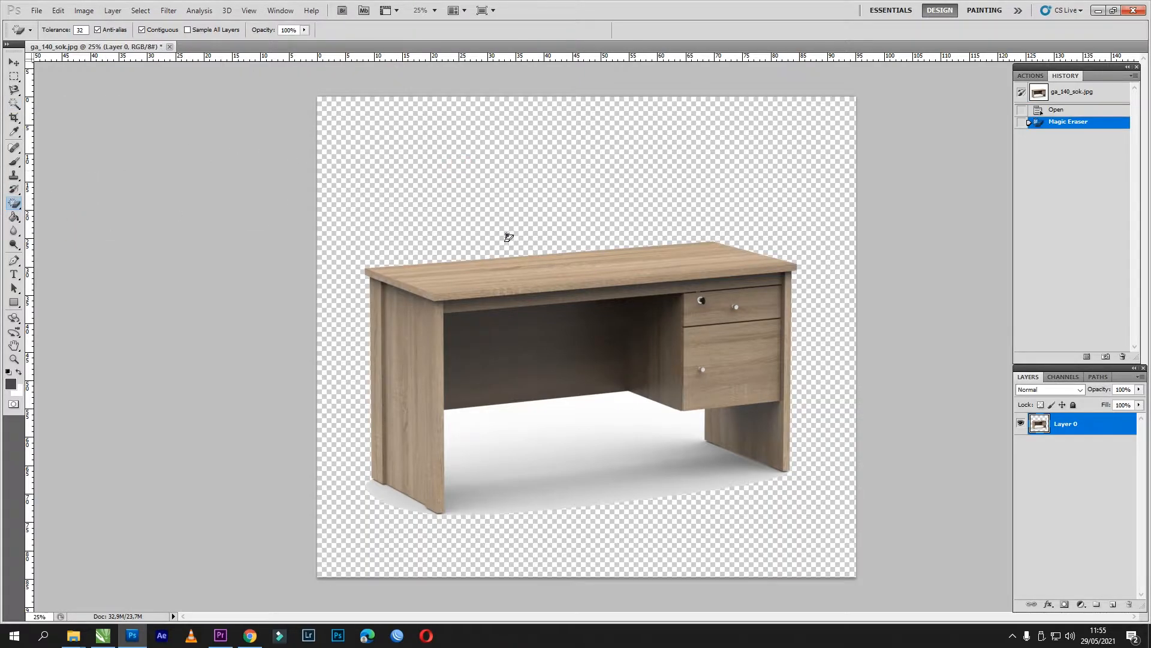
click(583, 439)
click(621, 477)
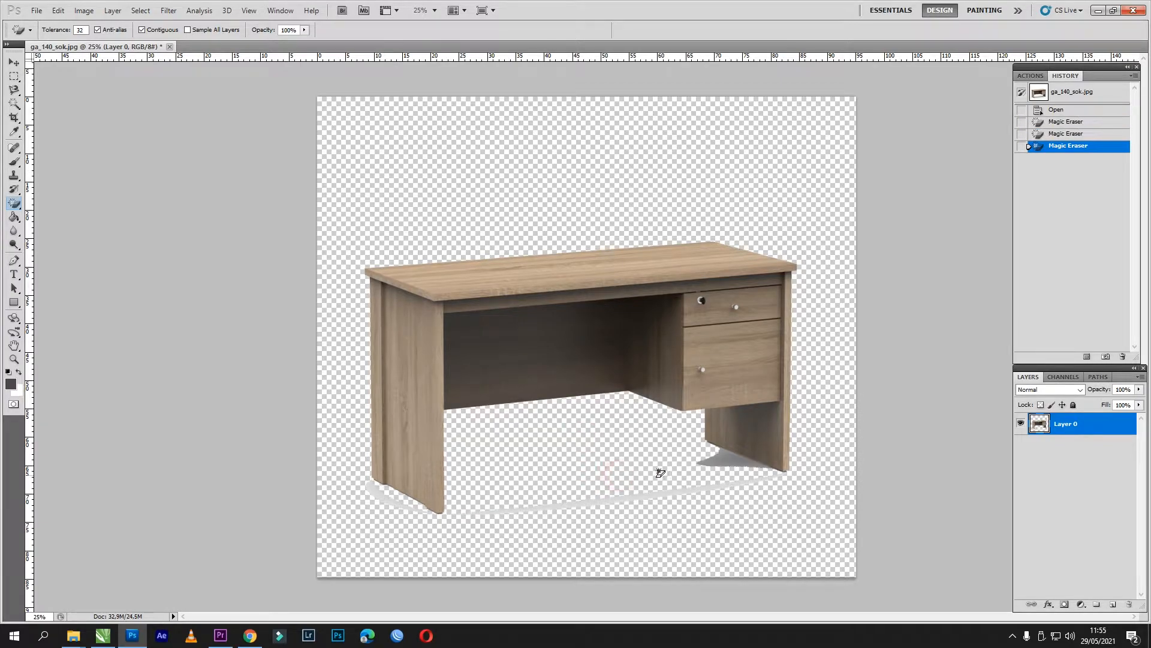
click(718, 460)
click(650, 500)
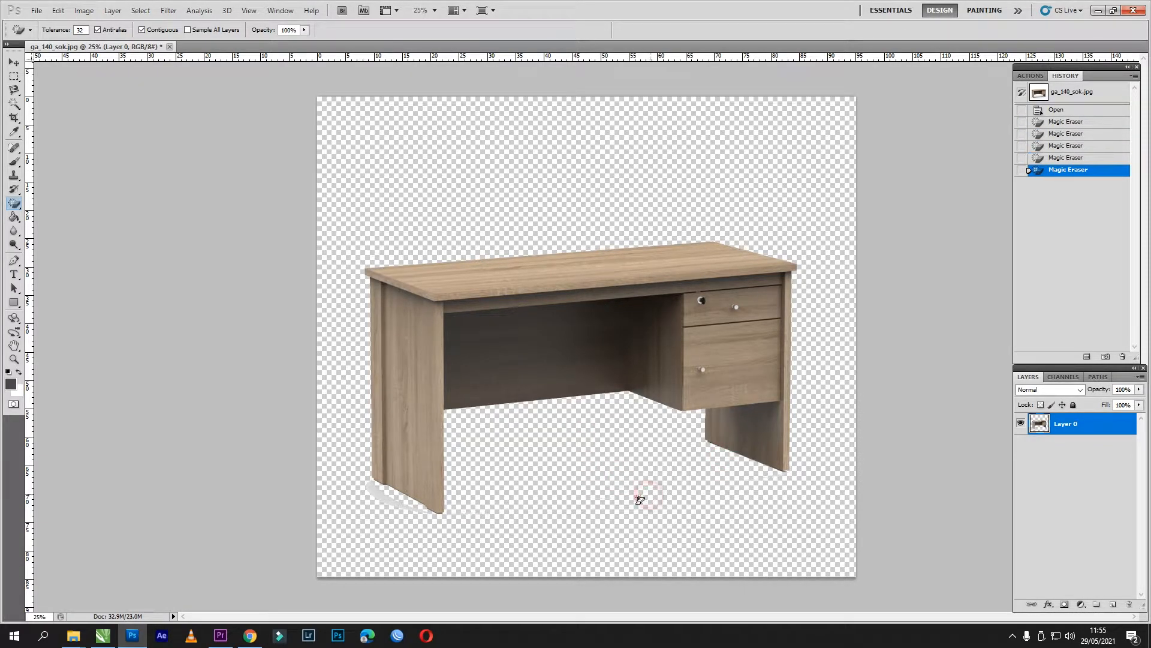
click(383, 496)
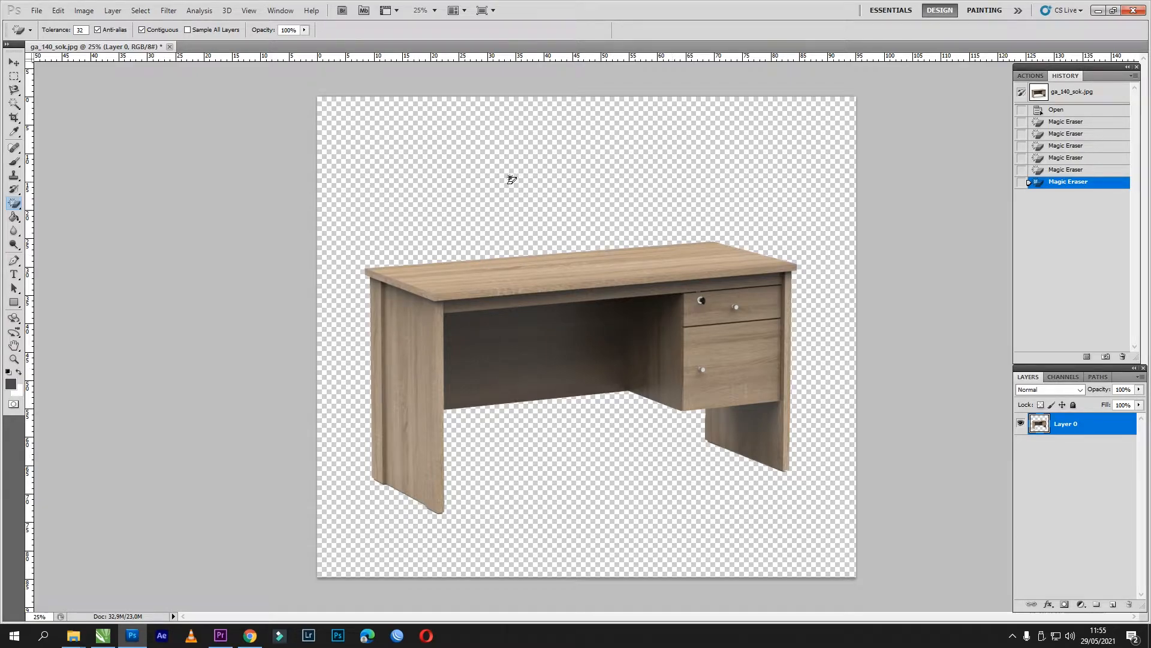
Save a copy of the cut-out desk to the Desktop in PNG format under the name meja
click(36, 10)
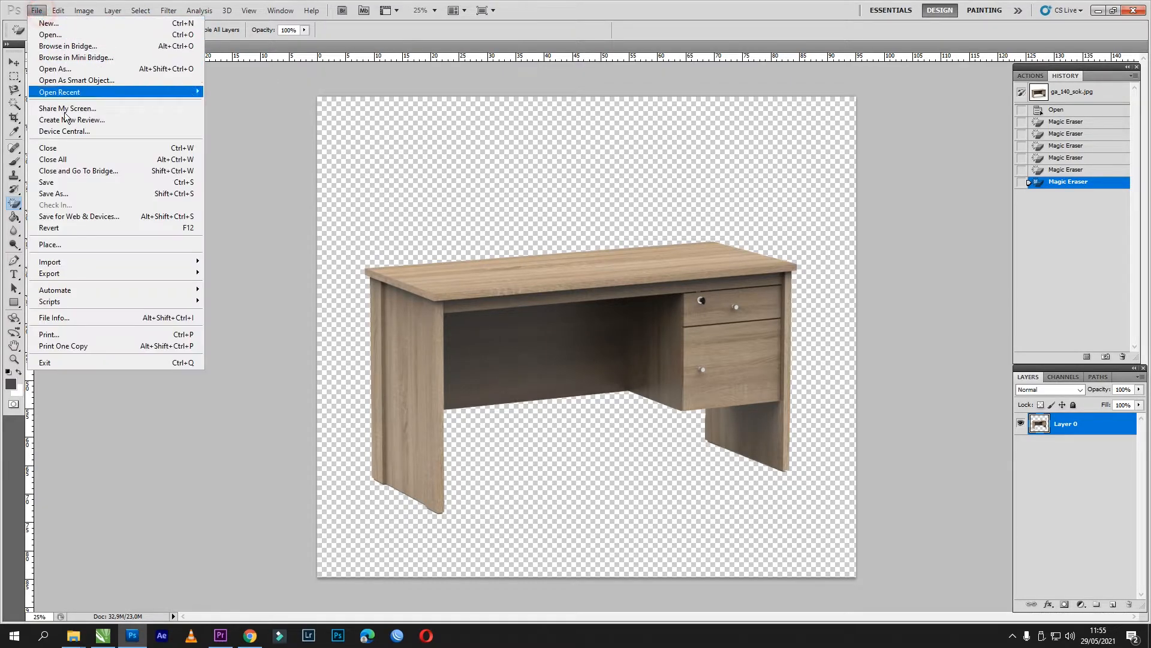
click(67, 195)
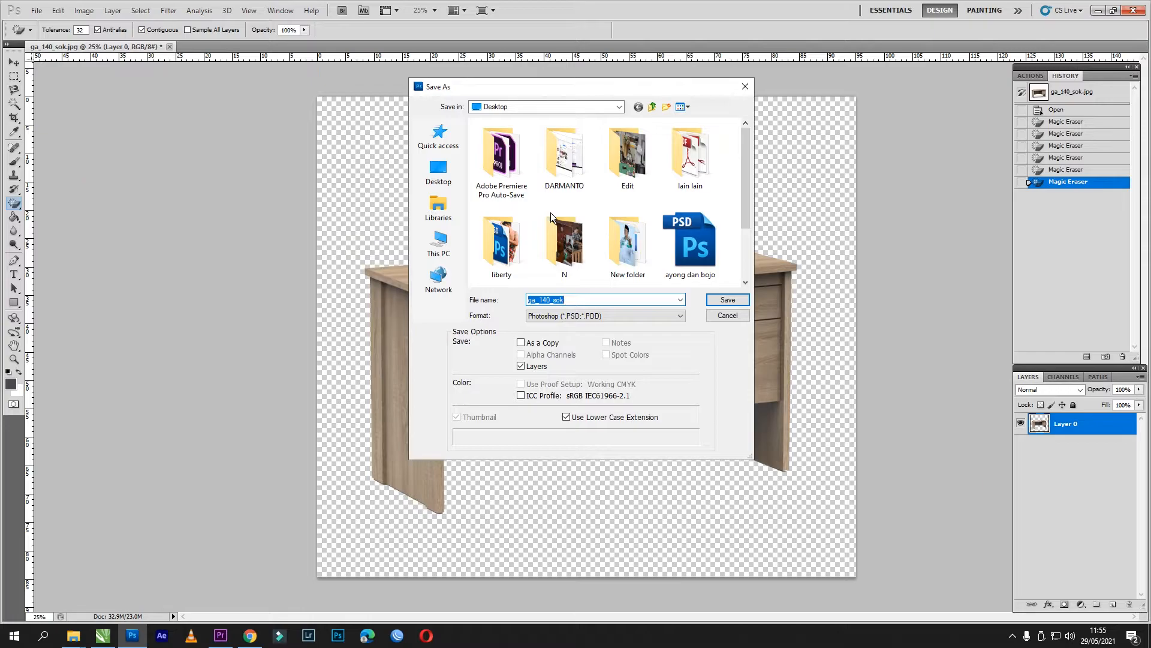
click(590, 316)
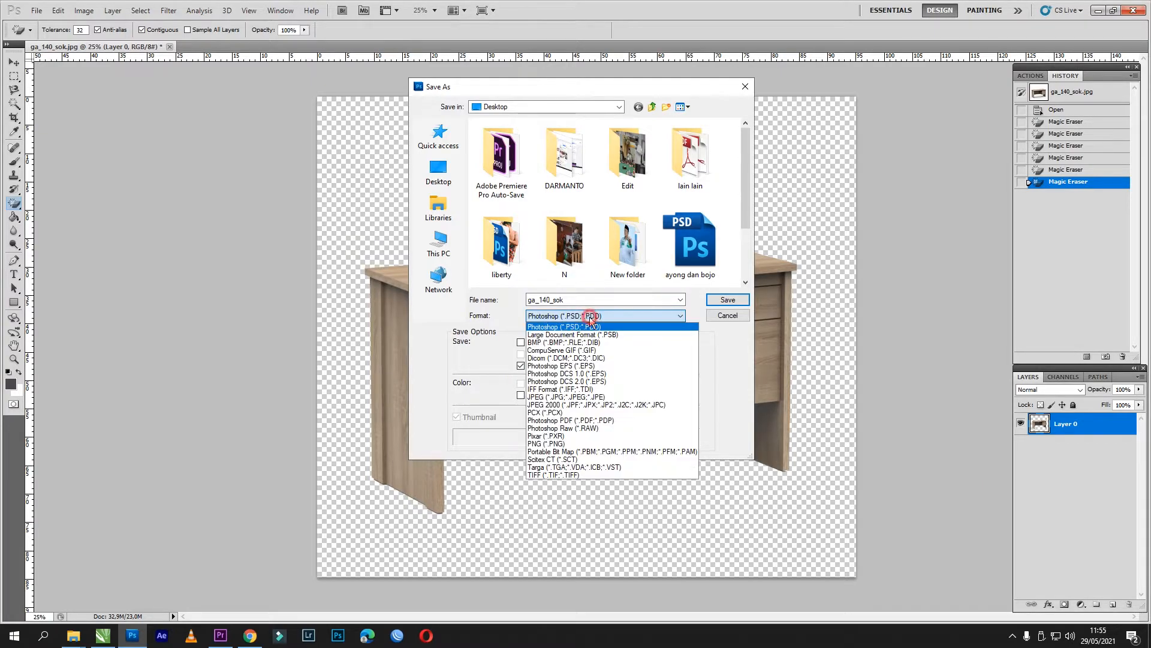
click(576, 445)
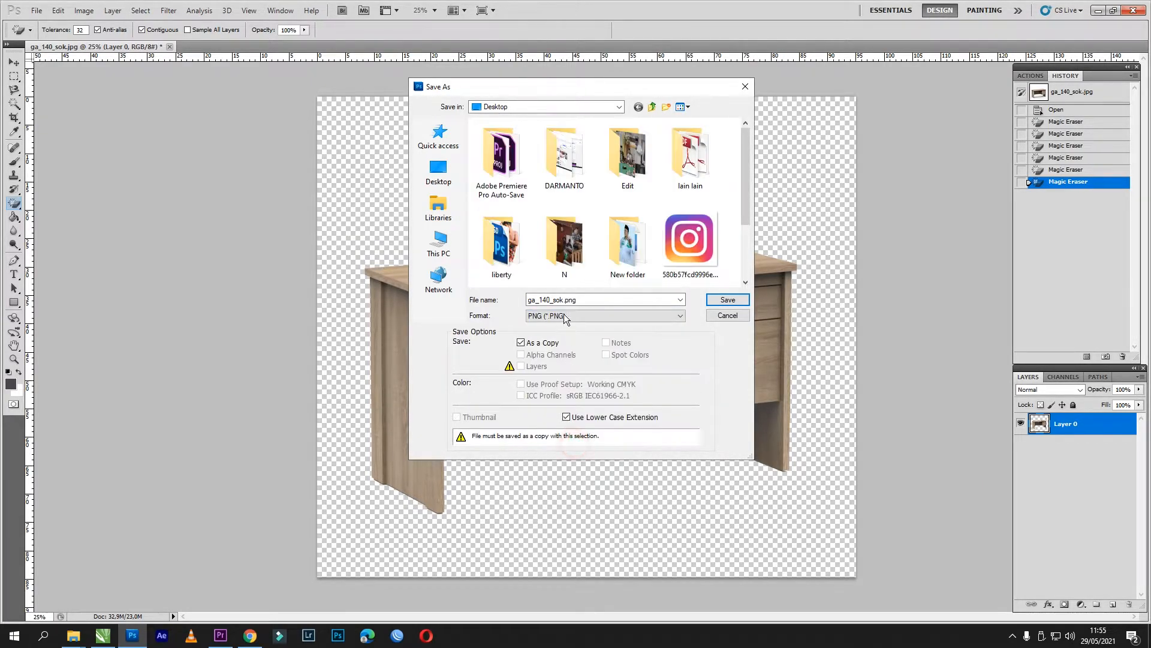
double_click(581, 298)
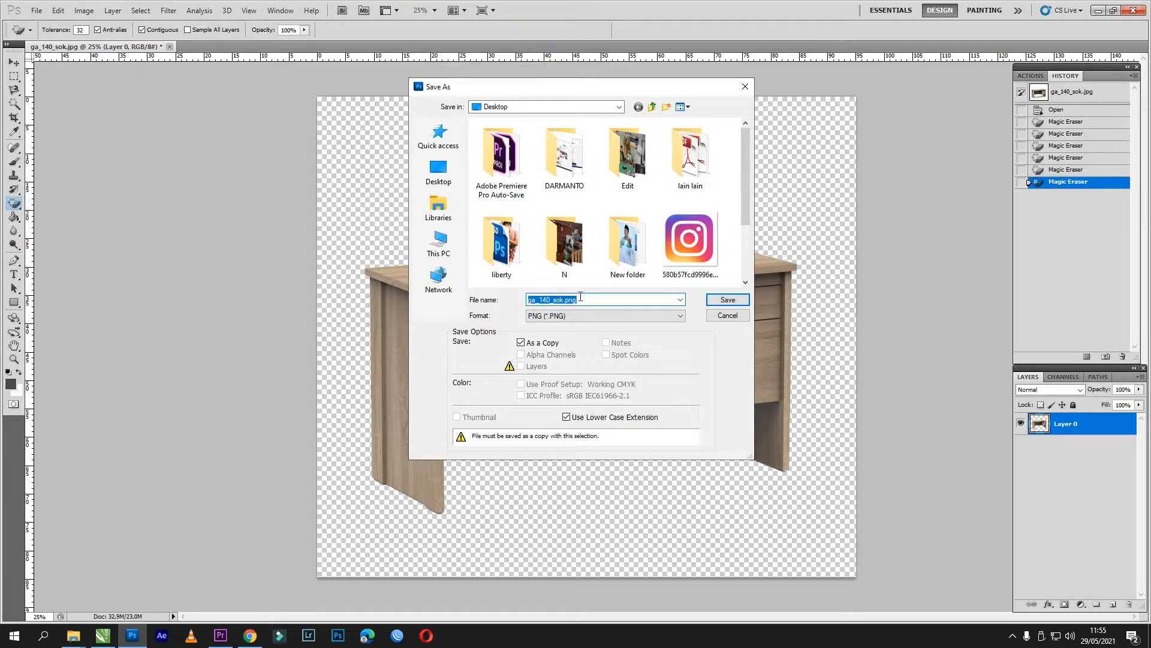
text(meja)
click(728, 299)
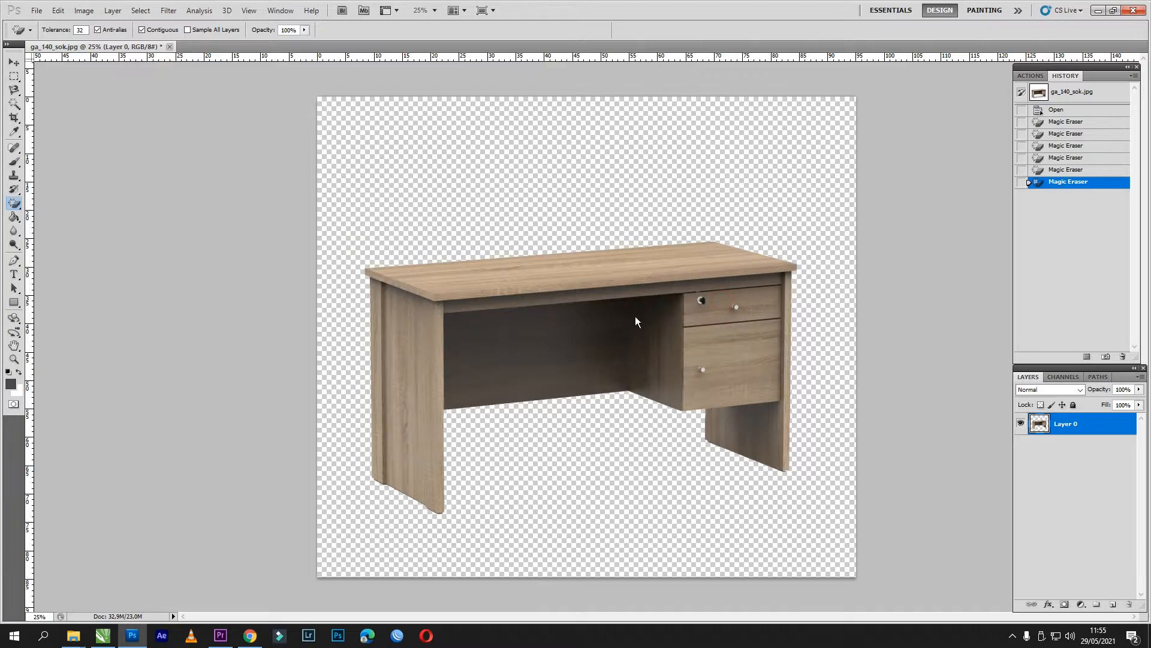
Look for the meja file in the Desktop folder in File Explorer
mouse_move(76, 643)
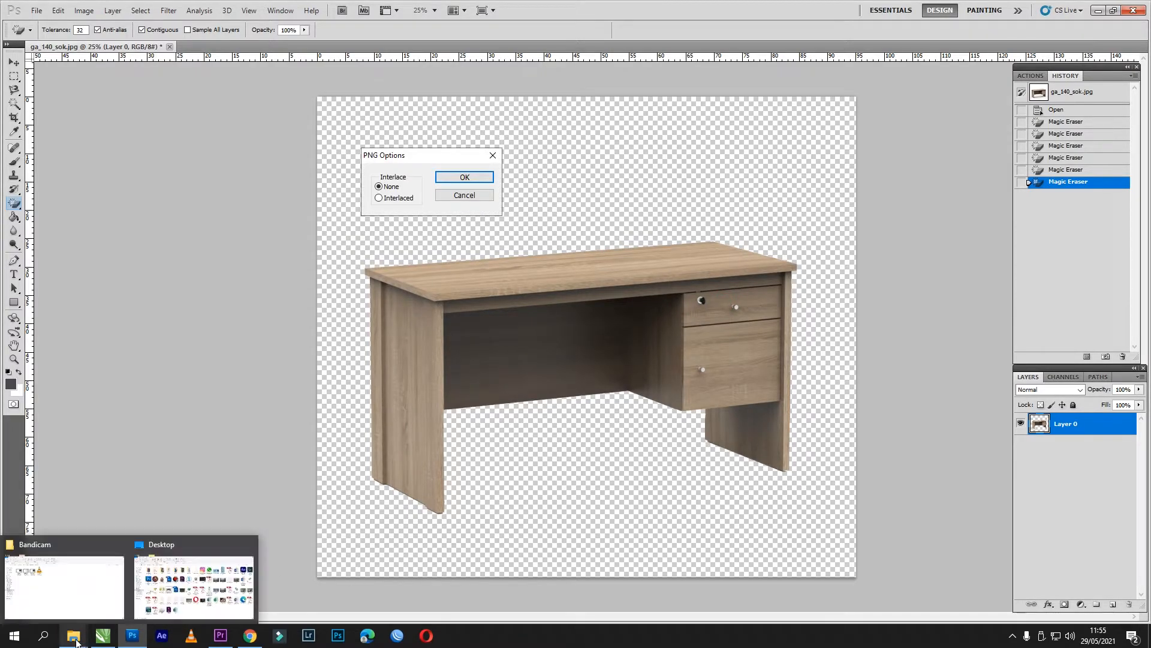
click(194, 585)
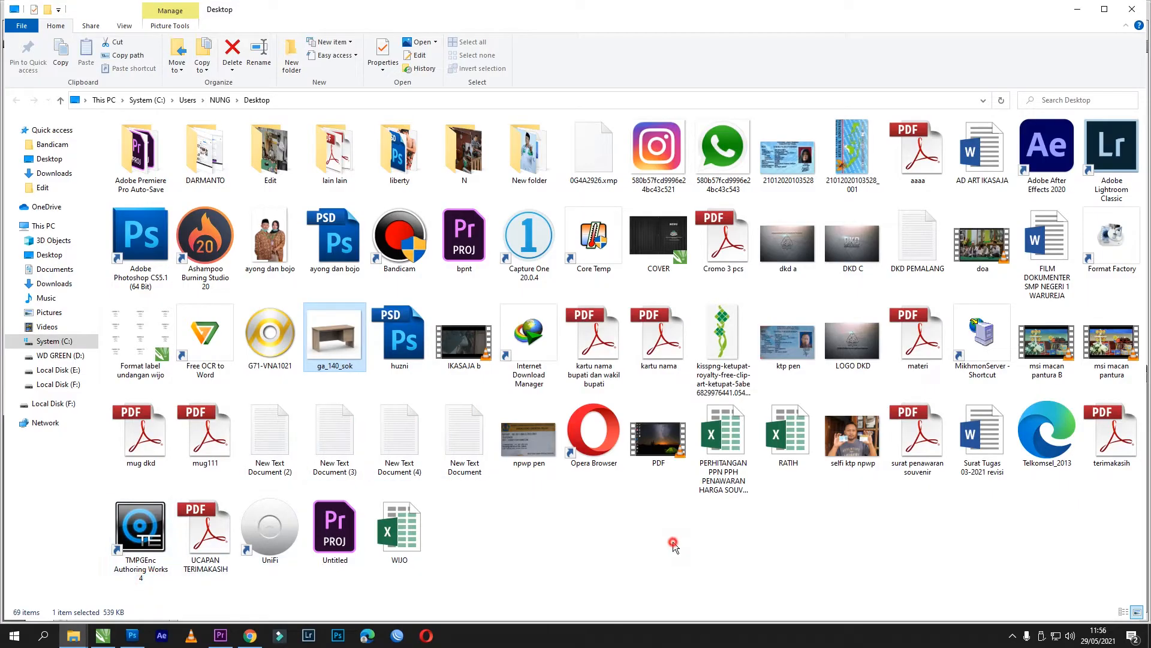
key(m)
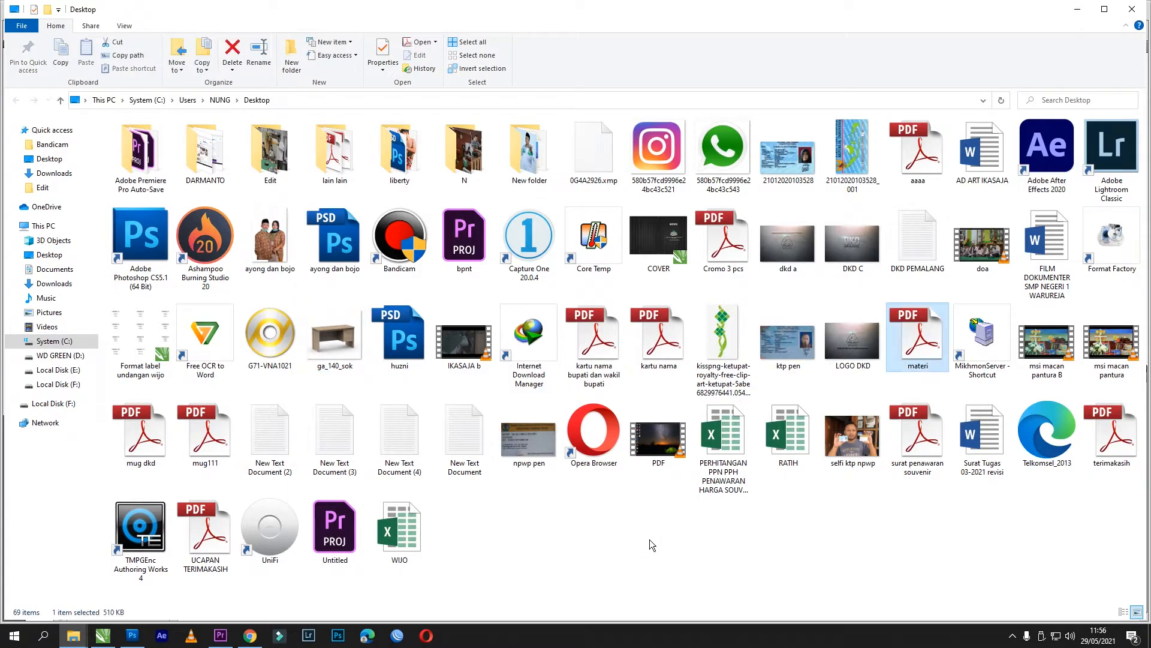
click(582, 549)
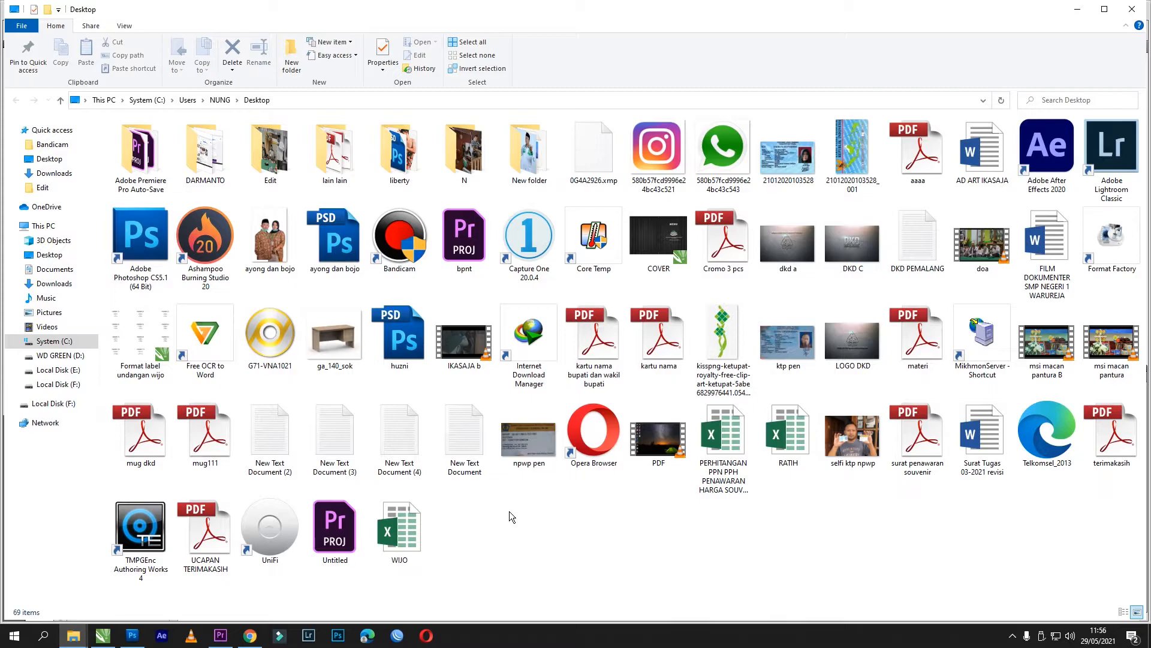
key(n)
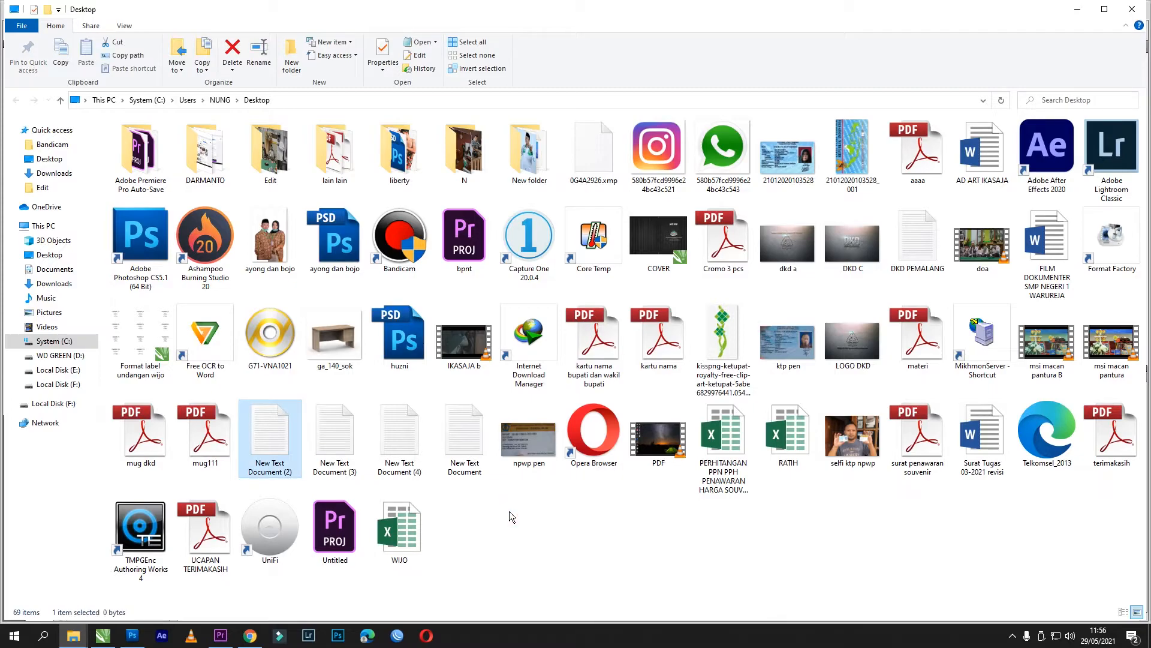
Return to Photoshop and finish saving the PNG with interlacing set to None
click(132, 635)
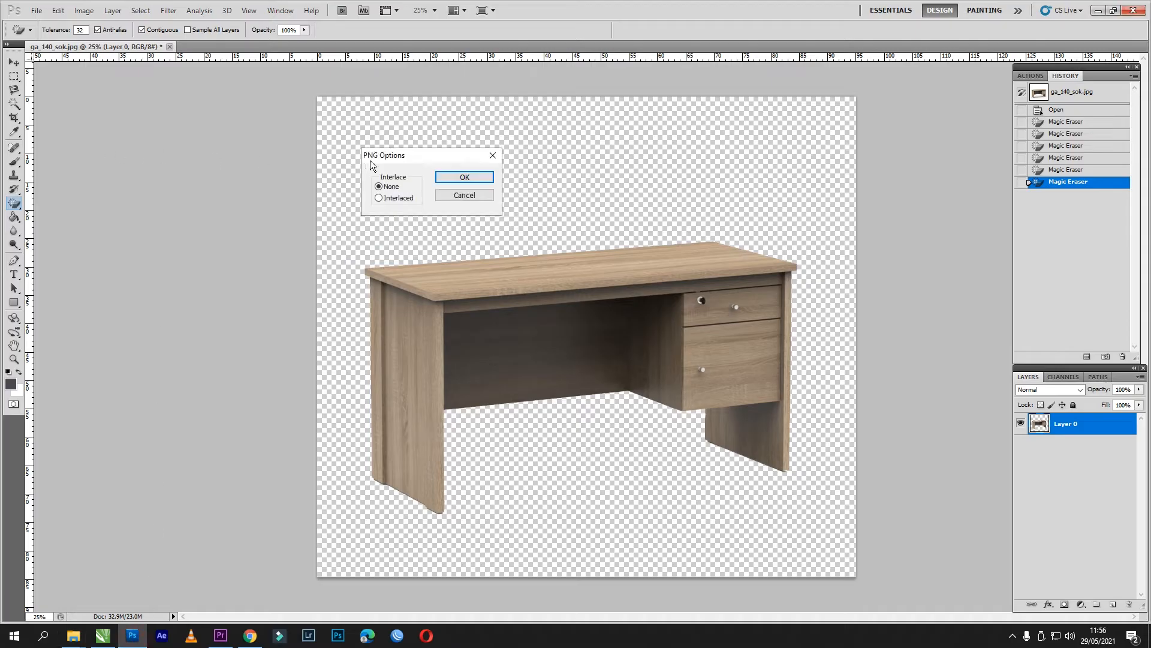
click(484, 178)
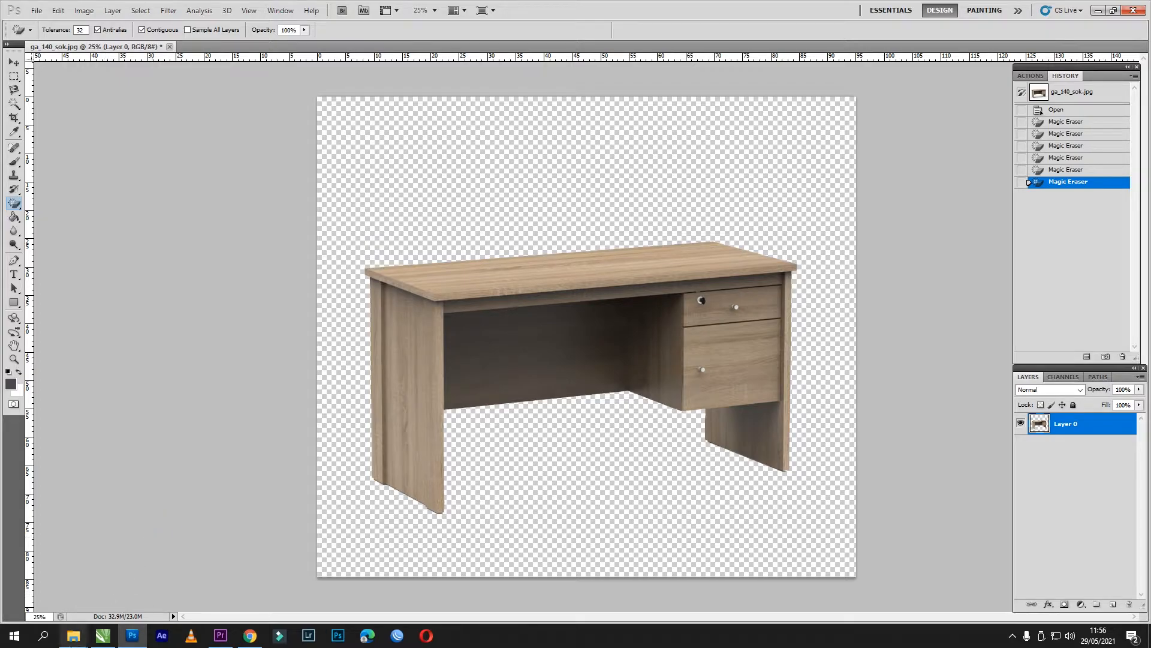
Locate the meja image in the Desktop folder and import it onto the red page in CorelDRAW
mouse_move(73, 635)
click(193, 586)
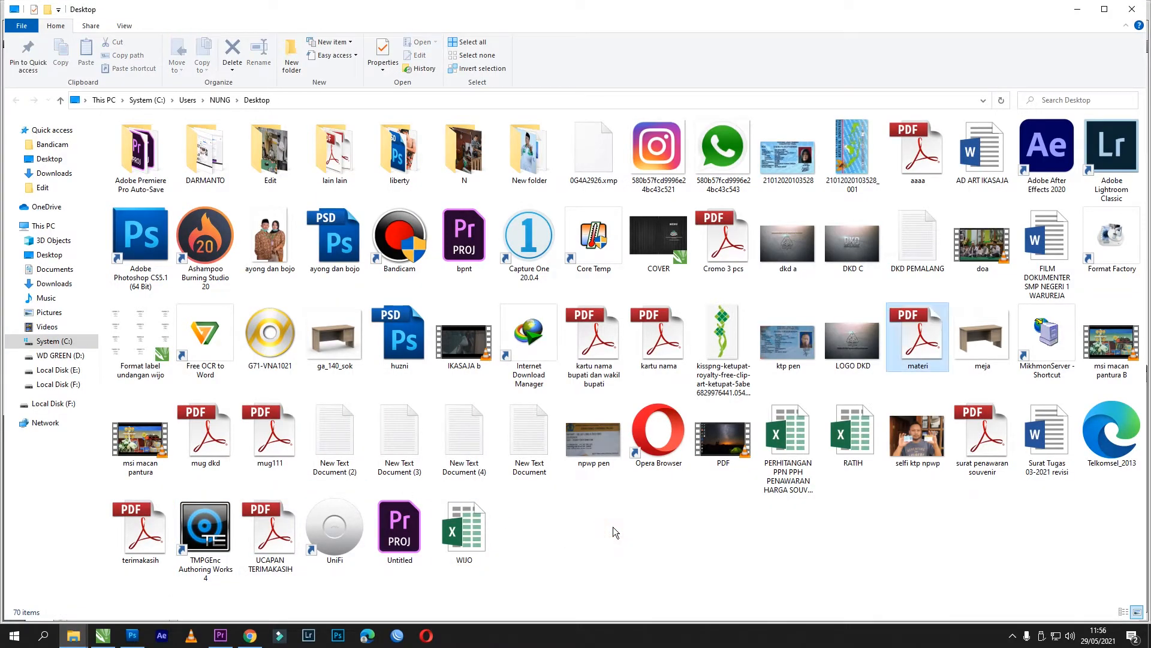
text(me)
drag(977, 343, 698, 331)
Scale the imported cut-out desk down to about 63 × 56 mm and deselect it
scroll(296, 349, down, 3)
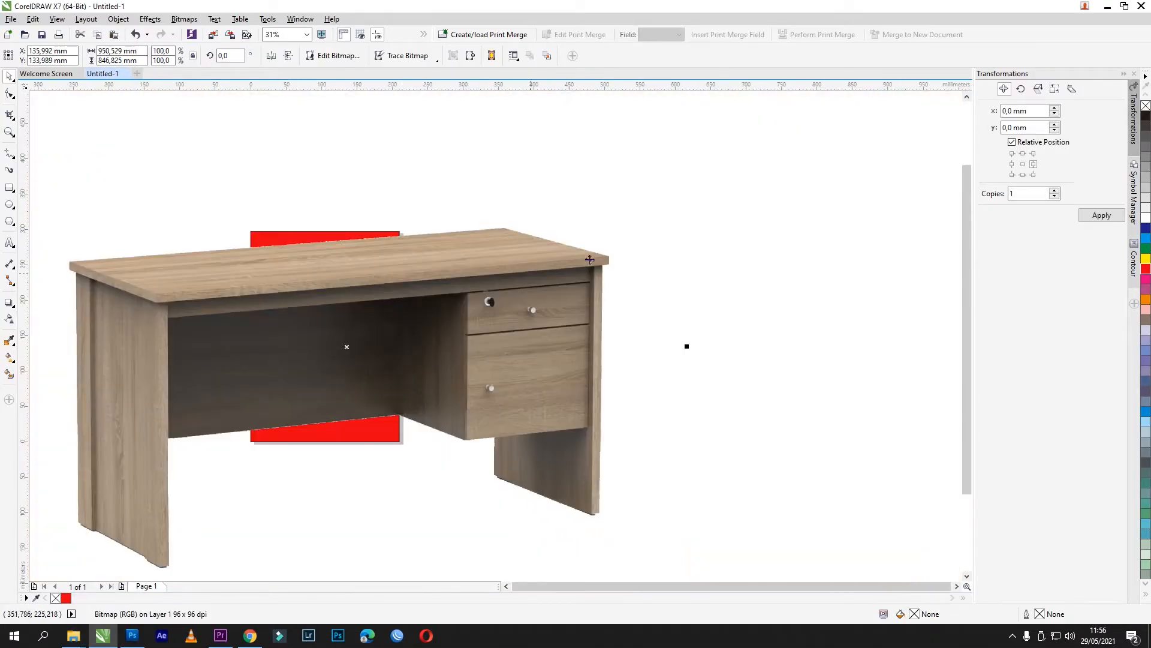
scroll(629, 289, down, 2)
drag(645, 225, 561, 299)
scroll(557, 302, up, 4)
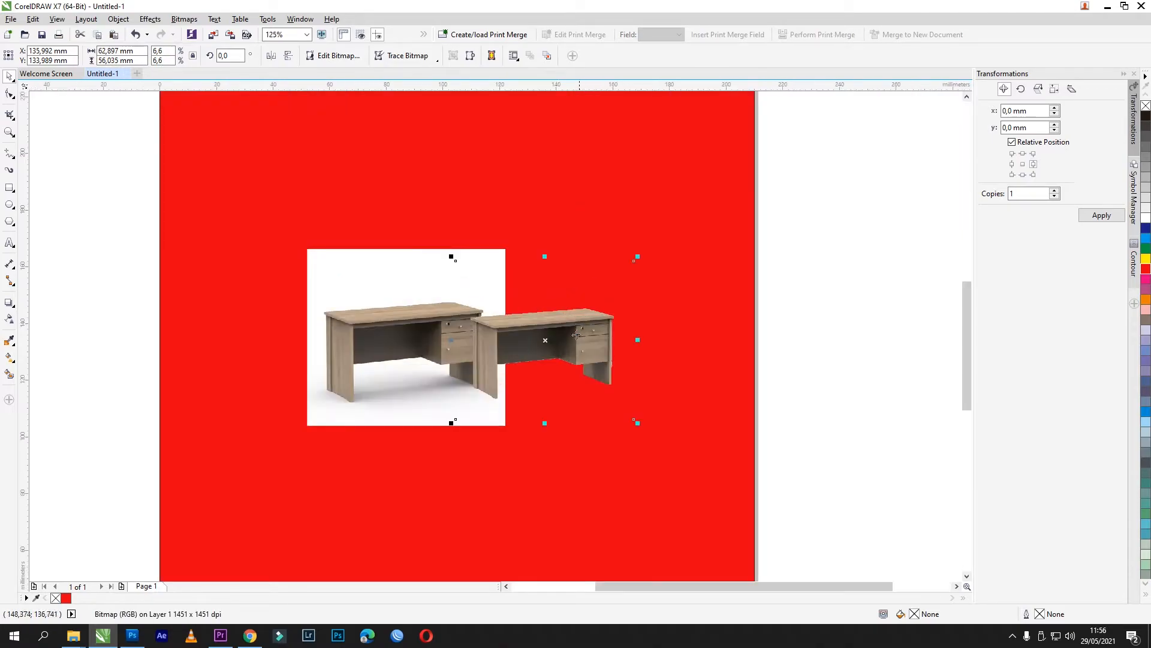
click(650, 329)
Arrange the white-background photo and the cut-out desk side by side, enlarging the cut-out to about 99 × 88 mm
drag(575, 340, 647, 339)
drag(414, 331, 357, 339)
drag(599, 360, 520, 360)
drag(631, 258, 732, 168)
drag(659, 290, 656, 327)
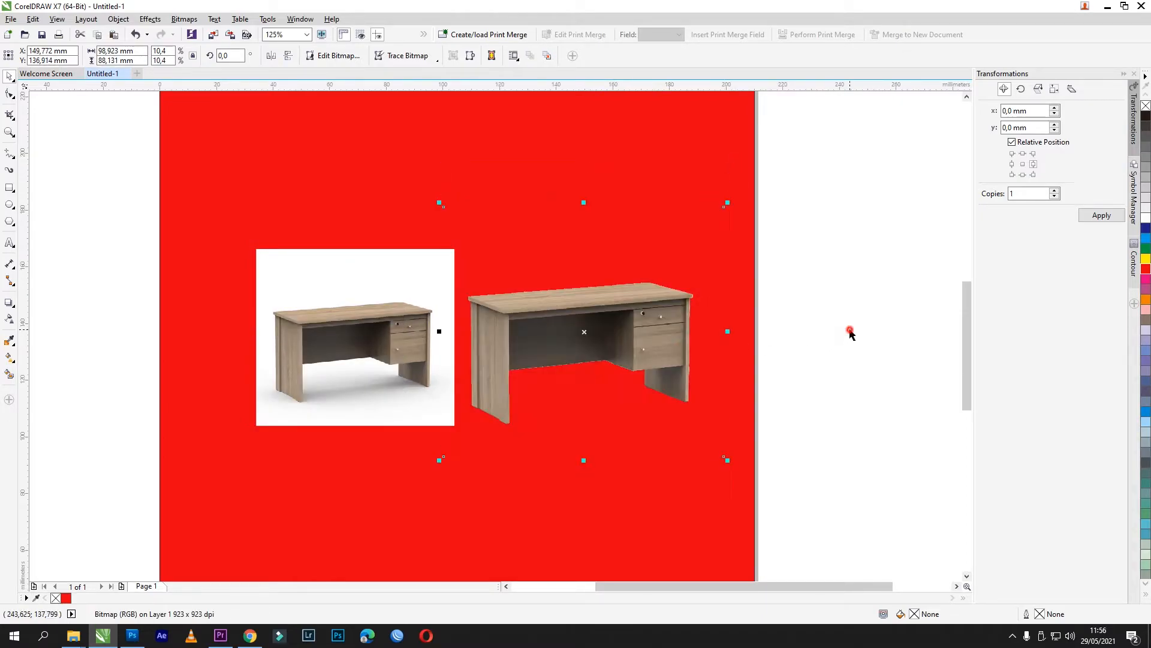
click(852, 334)
Compare the edges and background of the cut-out desk with the white-background photo up close
scroll(606, 417, up, 2)
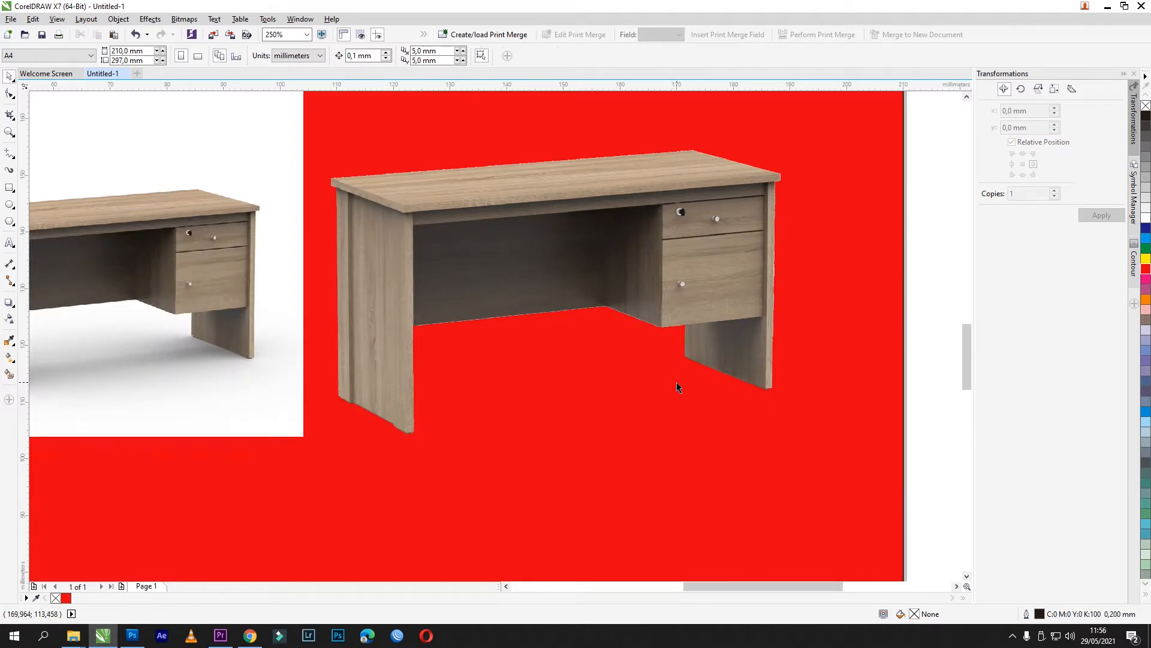
scroll(677, 382, down, 2)
scroll(549, 338, up, 2)
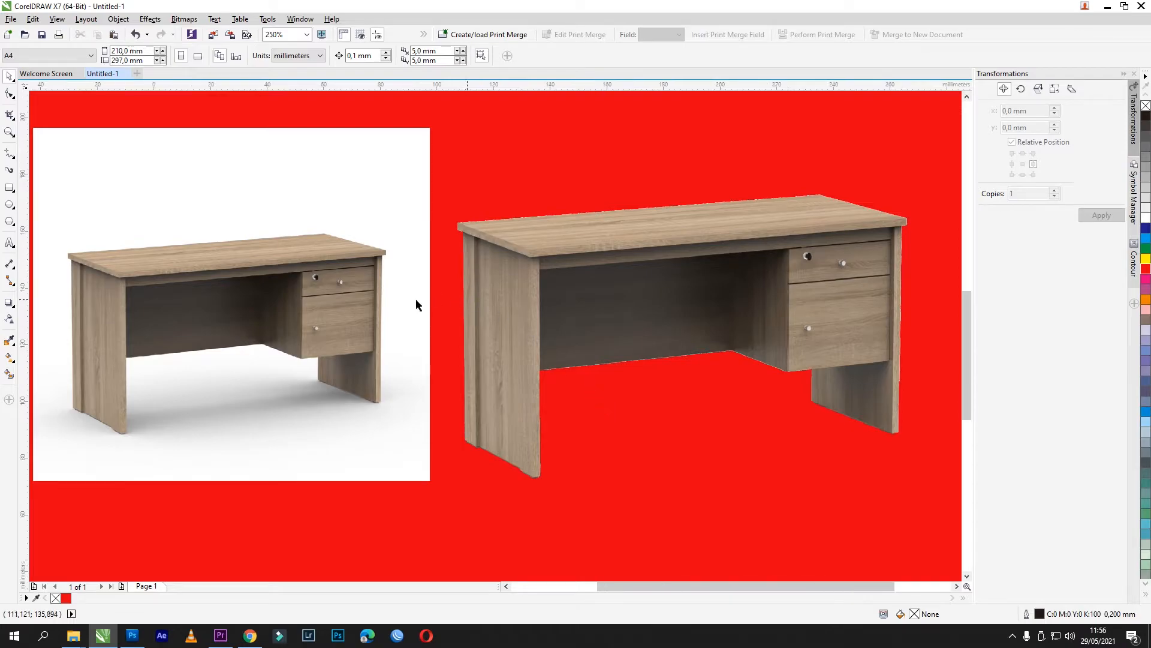
scroll(419, 299, down, 2)
scroll(439, 259, up, 2)
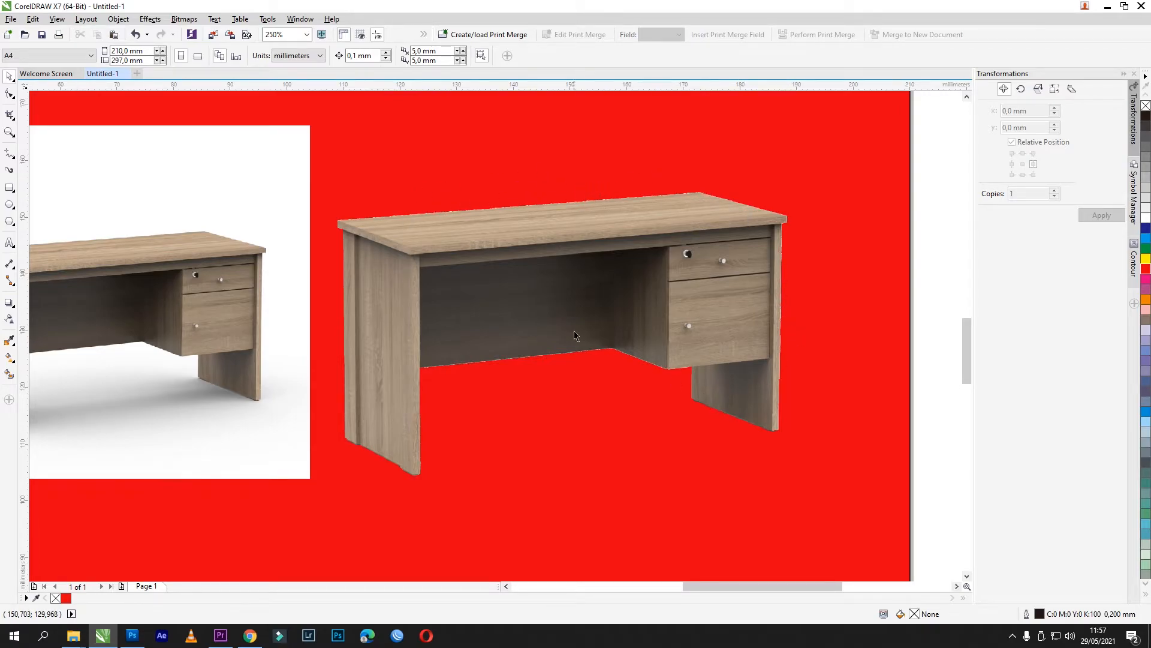
scroll(574, 335, down, 2)
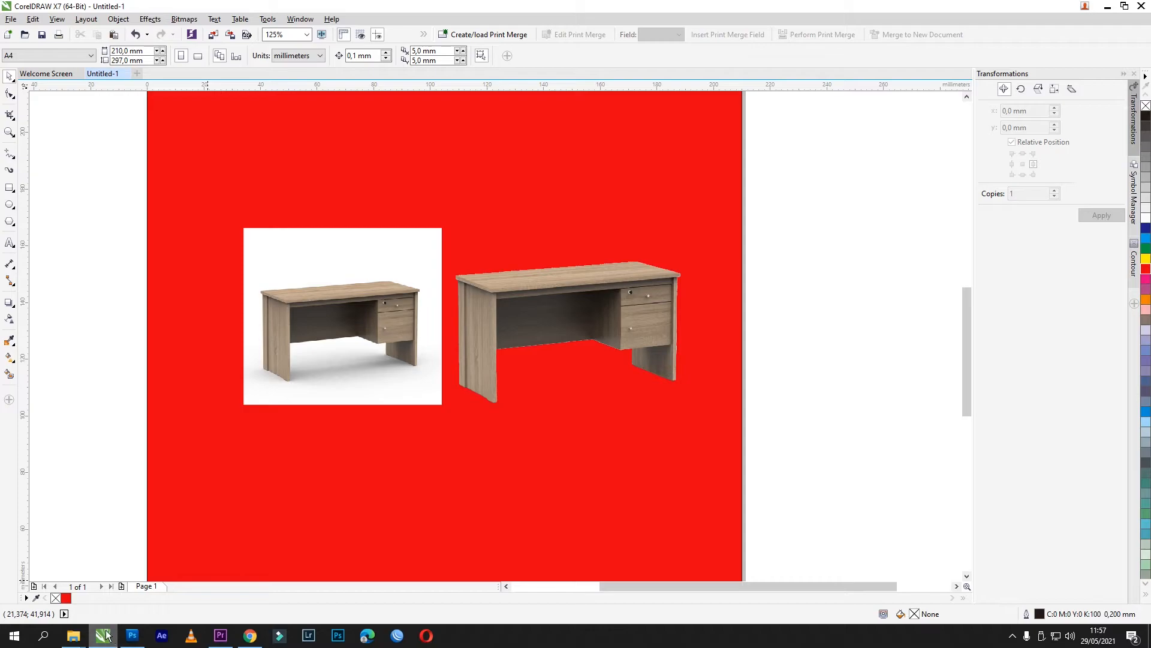
mouse_move(134, 642)
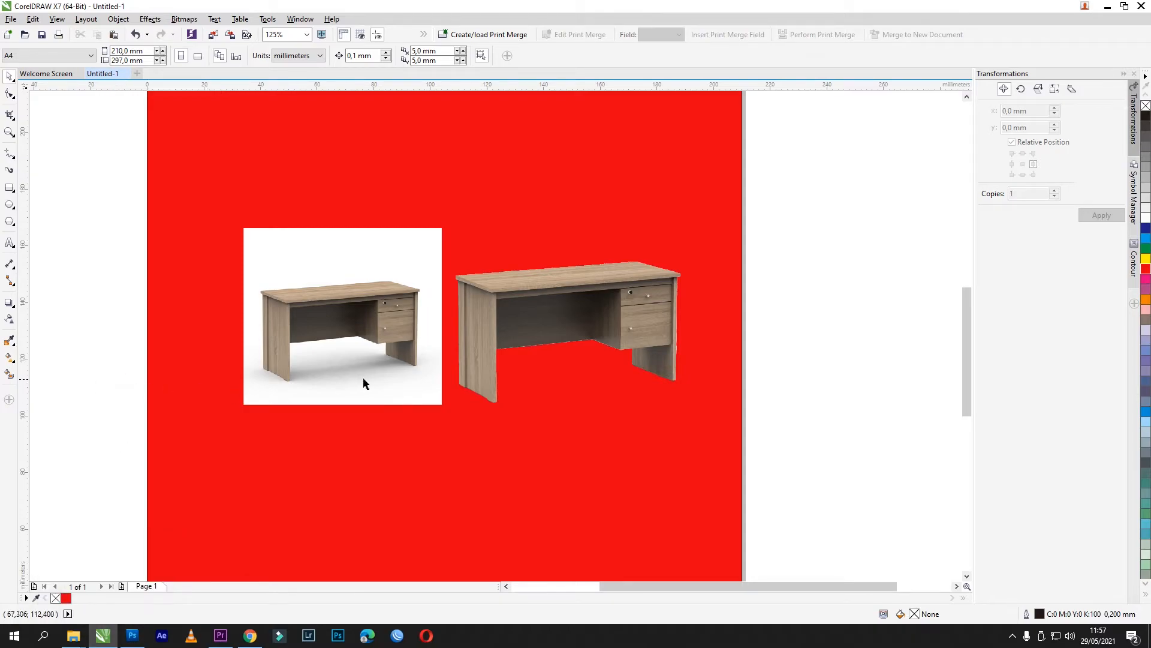
Shift the white-background photo over the red page's left edge and centre the cut-out desk horizontally on the page
scroll(361, 383, down, 2)
click(634, 329)
drag(374, 346, 265, 347)
click(643, 339)
drag(506, 331, 443, 331)
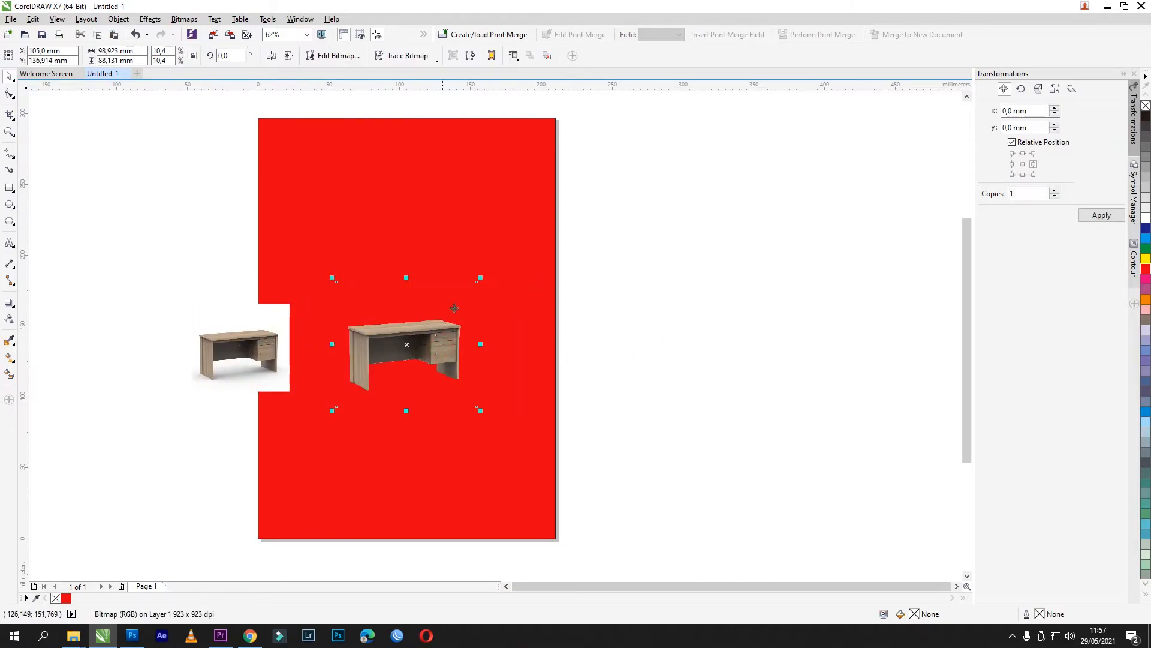
Enlarge the cut-out desk to about 185 × 164 mm and move the white-background photo completely off the page
drag(480, 278, 542, 165)
click(692, 314)
drag(219, 329, 124, 330)
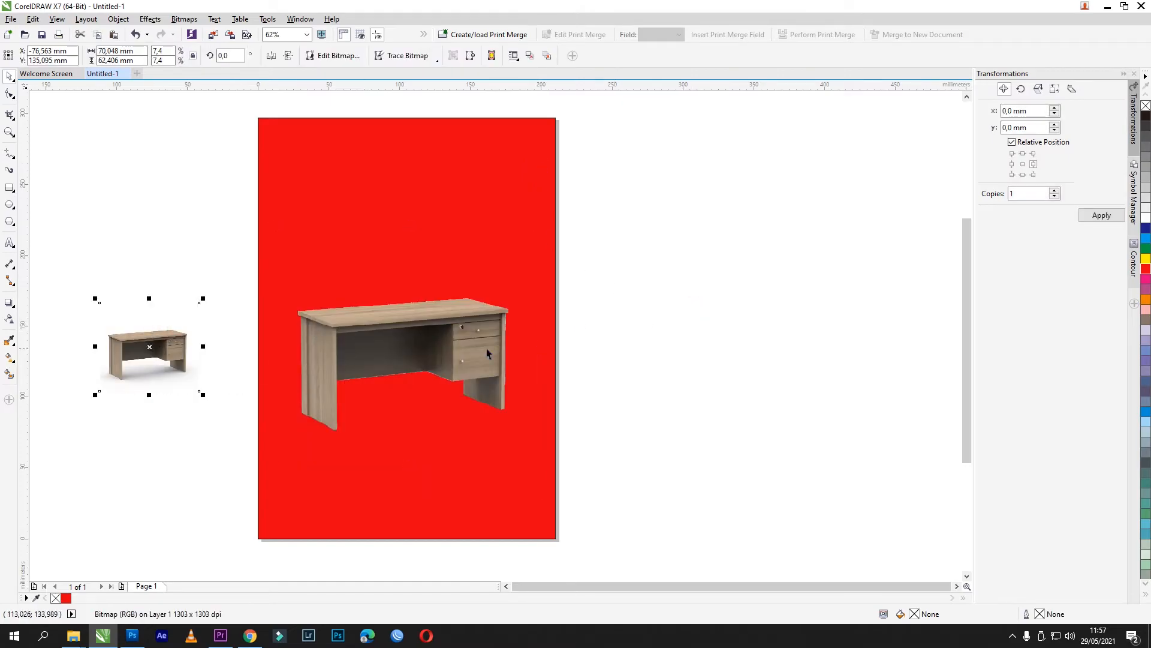
click(660, 347)
Examine the enlarged cut-out desk on the red page and leave everything deselected
scroll(408, 354, up, 2)
click(407, 352)
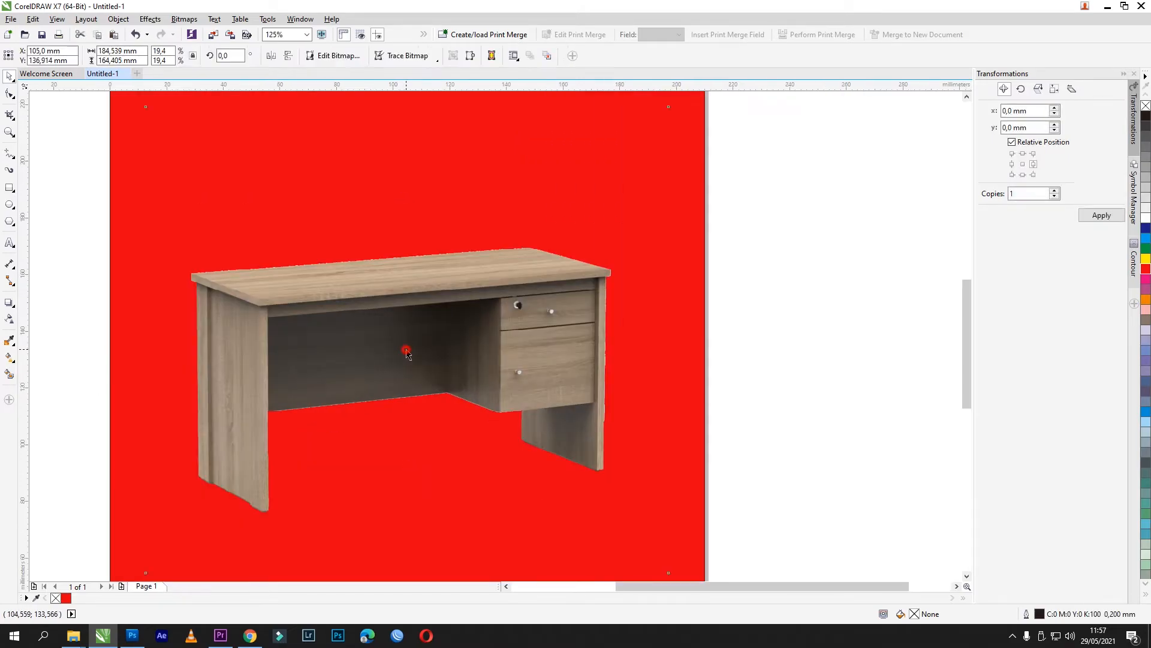
click(808, 313)
click(813, 288)
scroll(429, 368, down, 1)
click(673, 322)
click(667, 322)
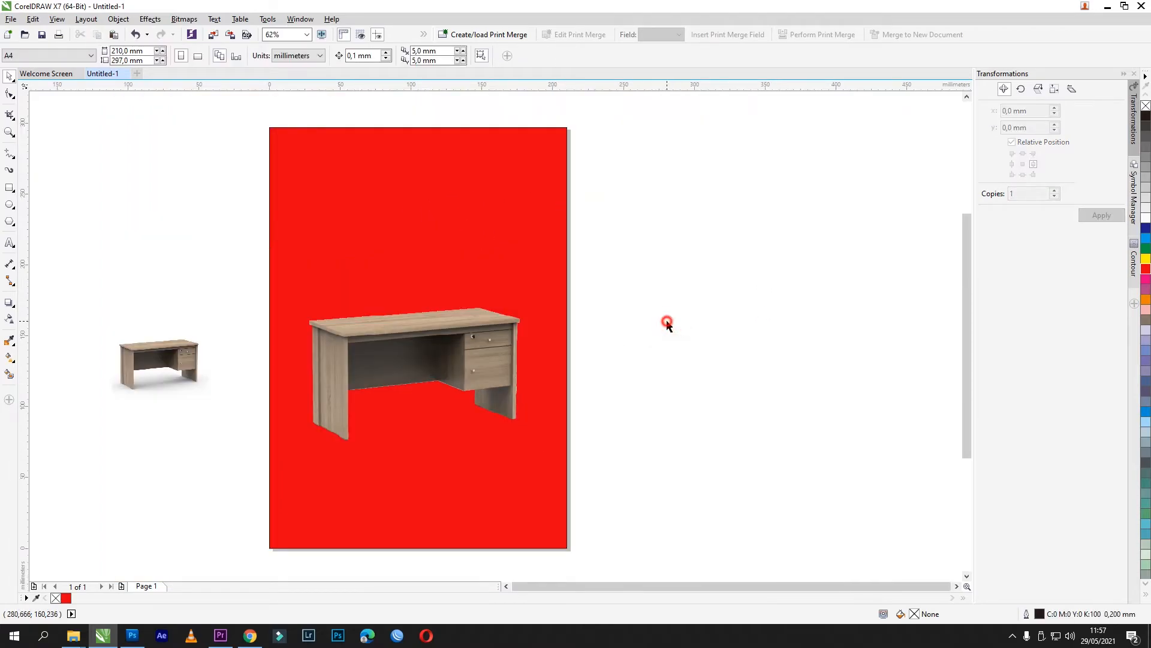
Add the artistic text "MEJA MURAH" above the desk on the red page and enlarge it to about 53.5 pt
click(9, 243)
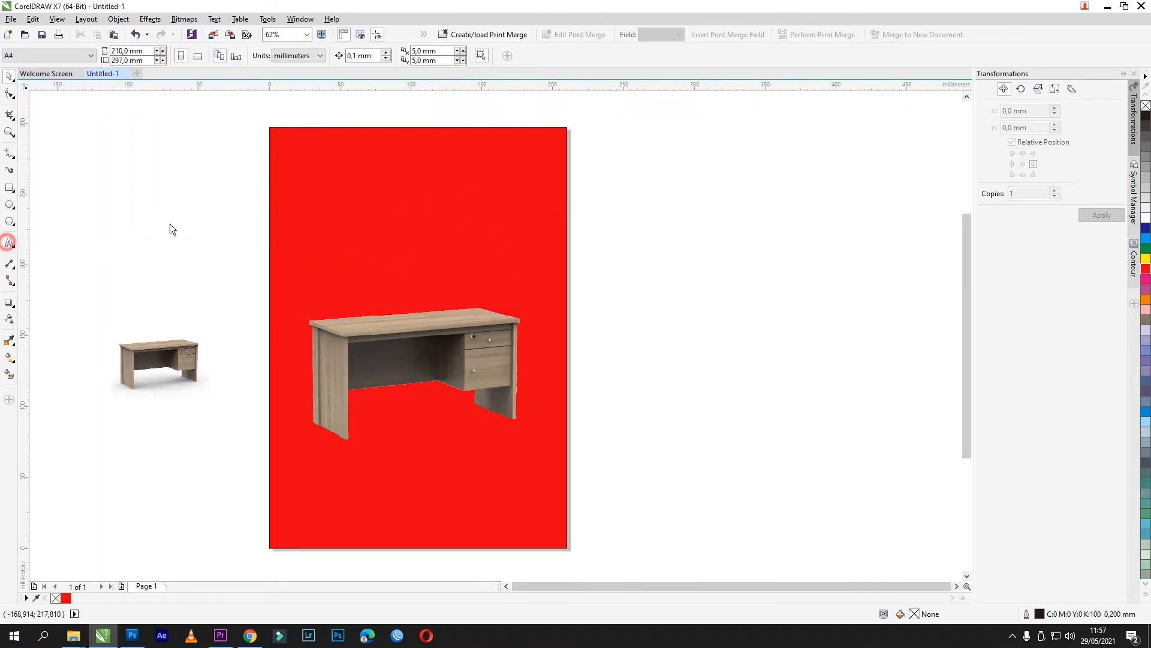
click(359, 224)
text(ME)
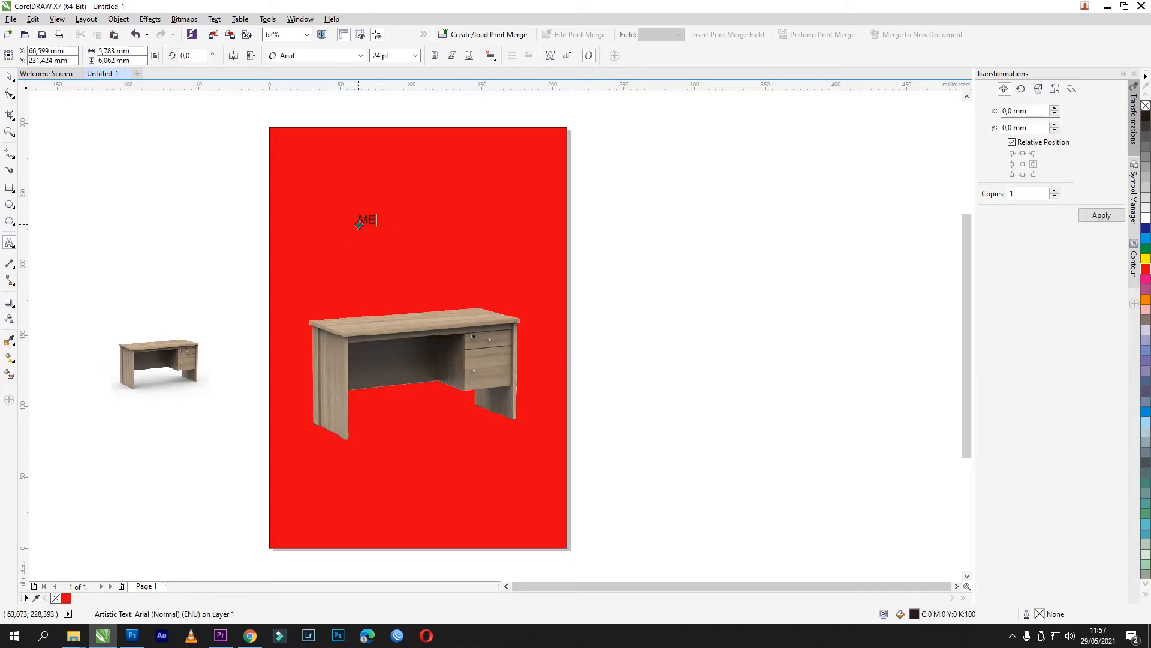
text(JA MU)
key(ctrl+space)
drag(442, 230, 535, 239)
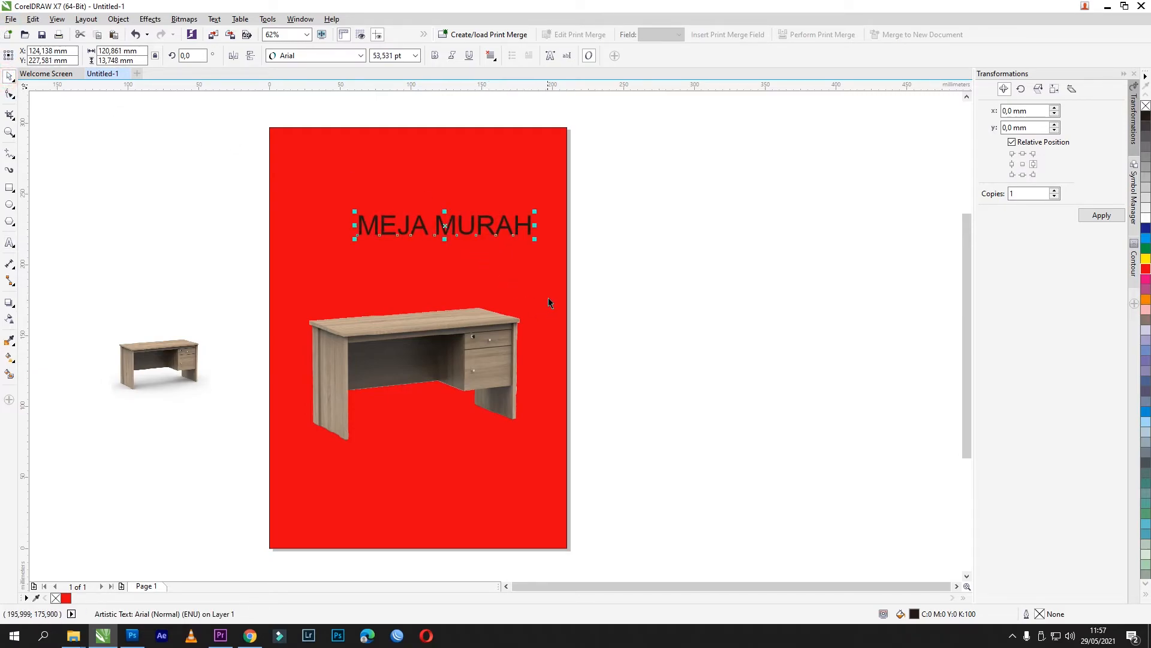
Centre the "MEJA MURAH" text horizontally on the red page and colour it white
shift+click(548, 299)
key(c)
click(713, 302)
click(462, 231)
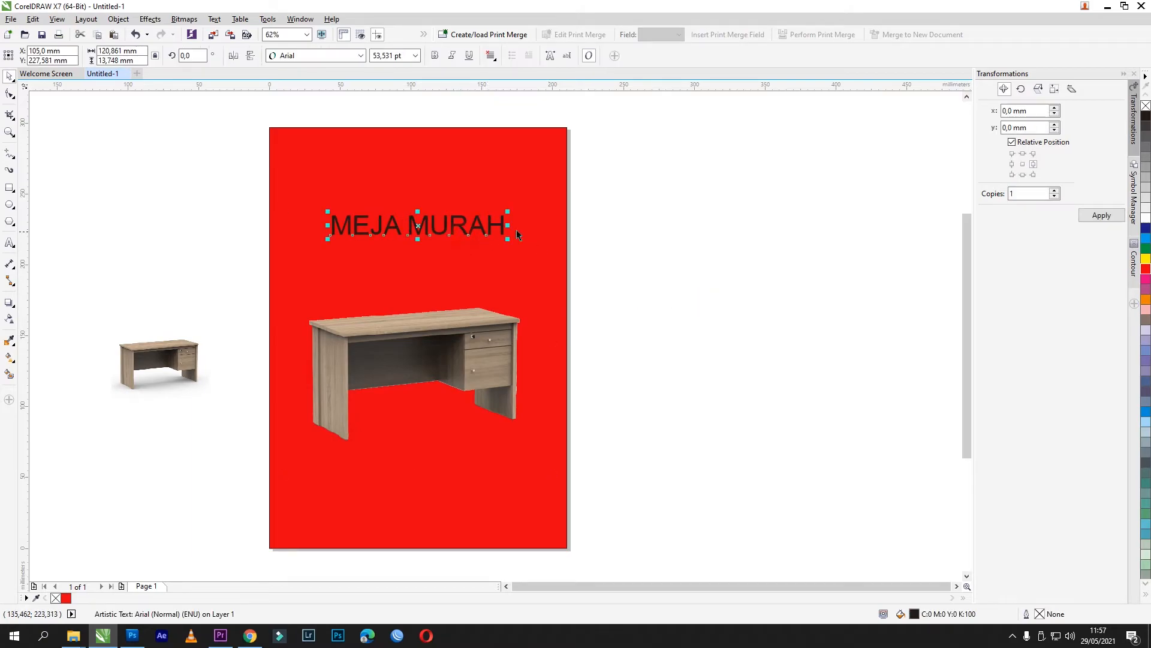
click(1146, 218)
click(742, 190)
click(472, 178)
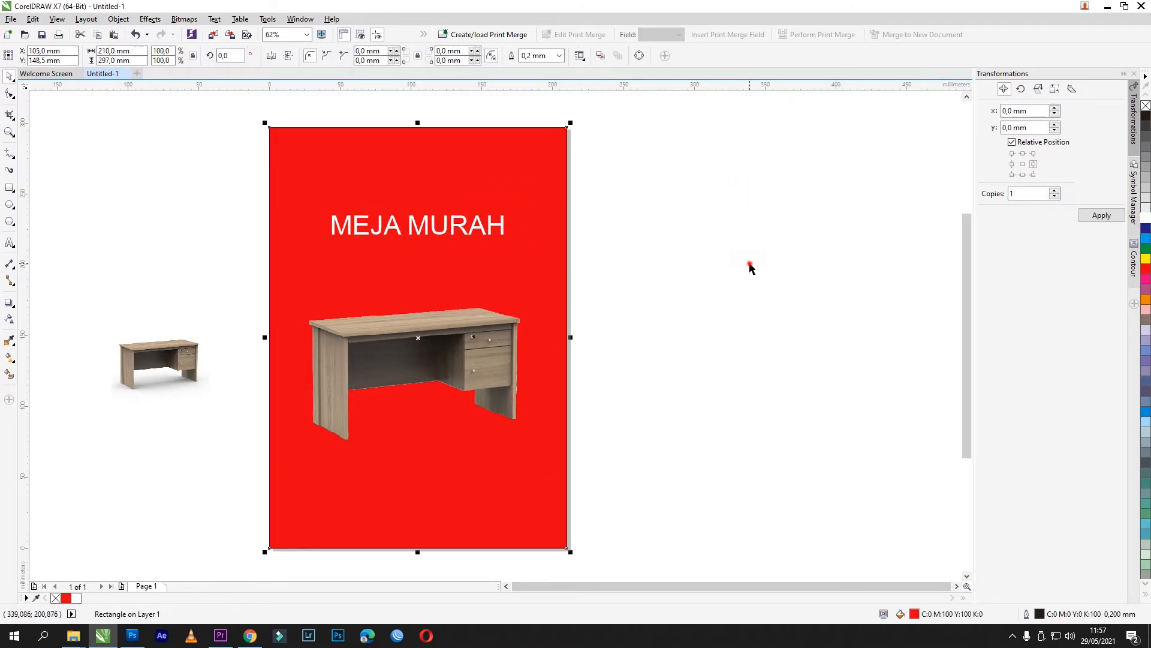
Switch to Chrome and open a new tab ready for a search
click(250, 635)
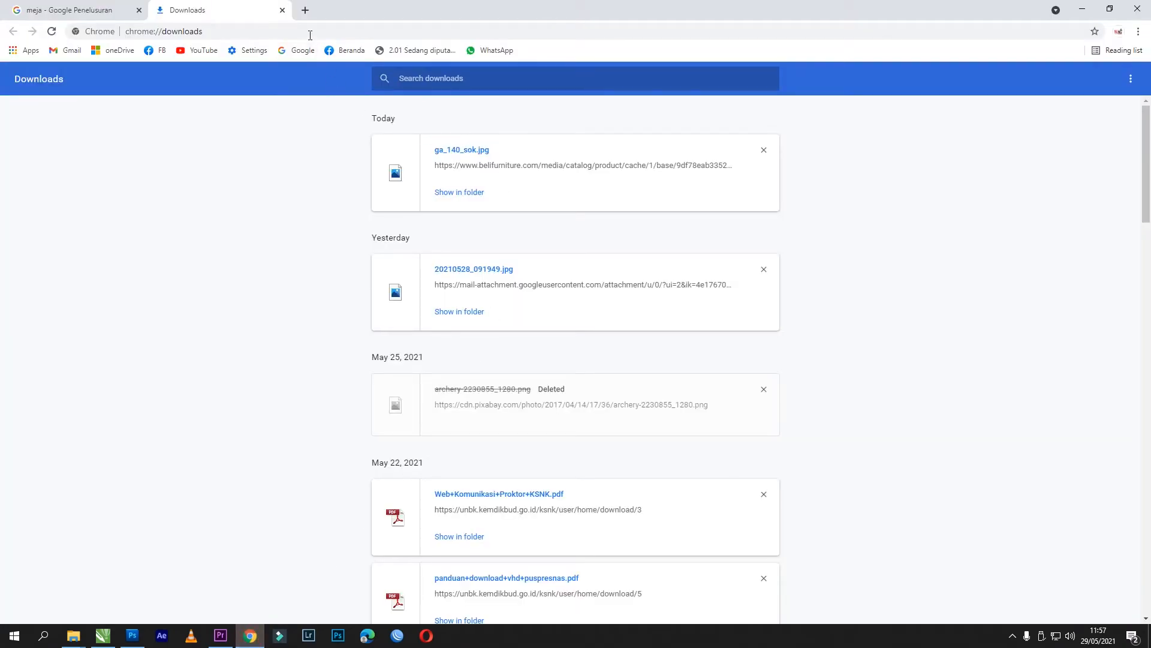
click(305, 11)
click(295, 28)
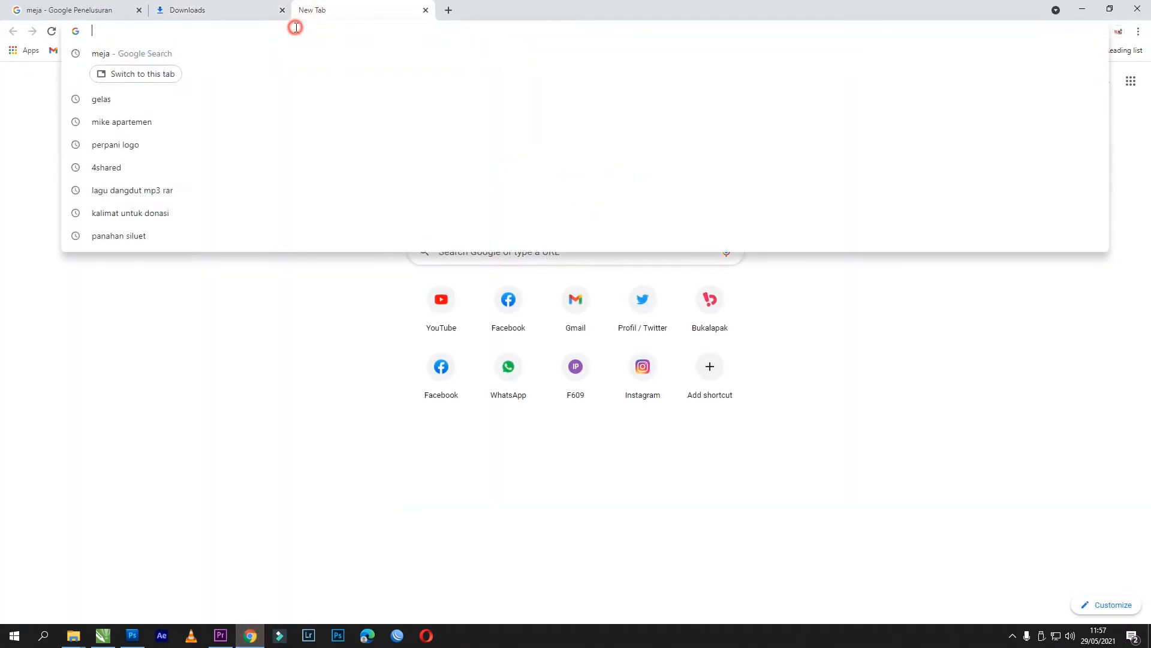
text(MEJA)
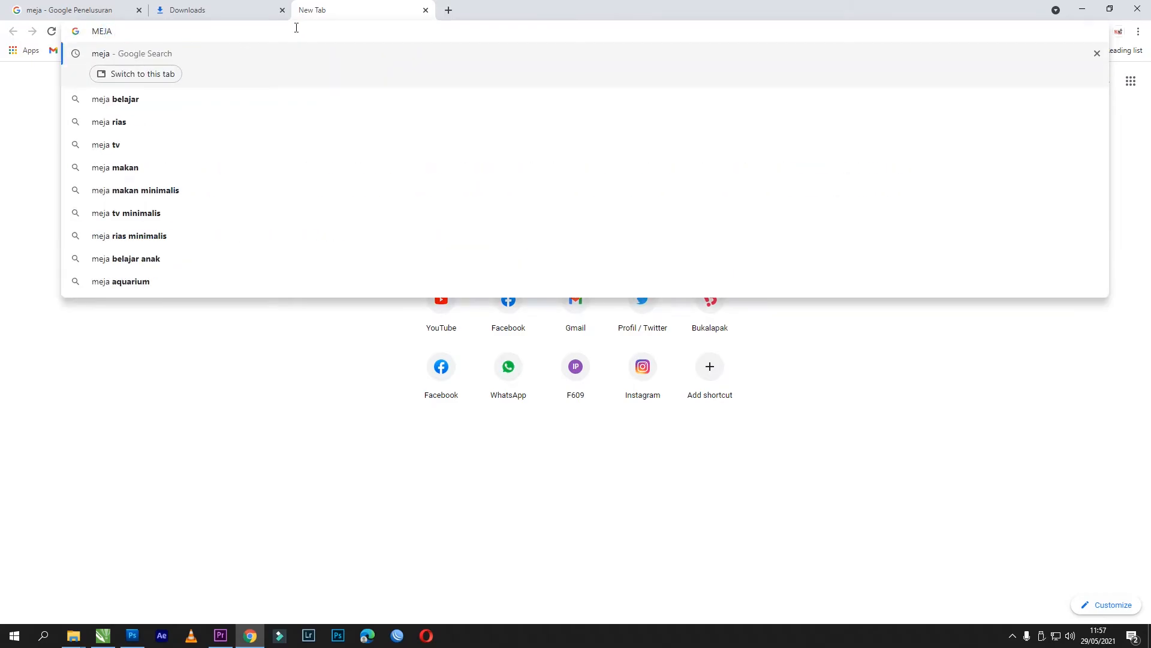
key(BackSpace)
key(BackSpace)
key(BackSpace)
key(BackSpace)
key(BackSpace)
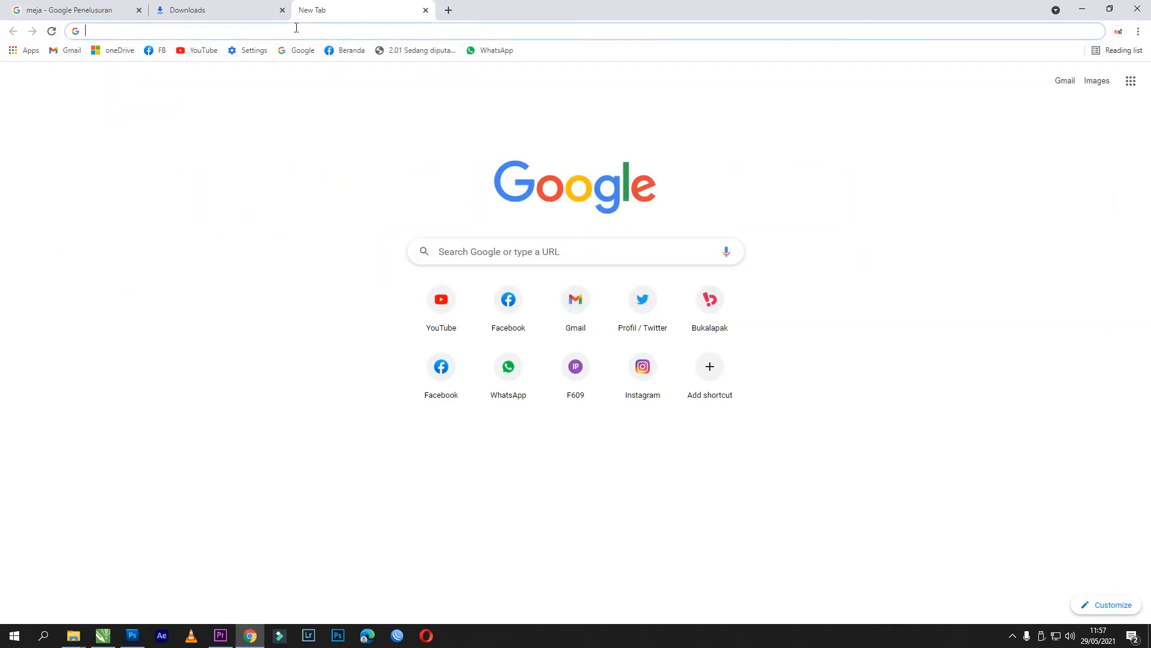
Search Google Images for "background" and limit the results to the large size (Besar)
text(BACKGROUND)
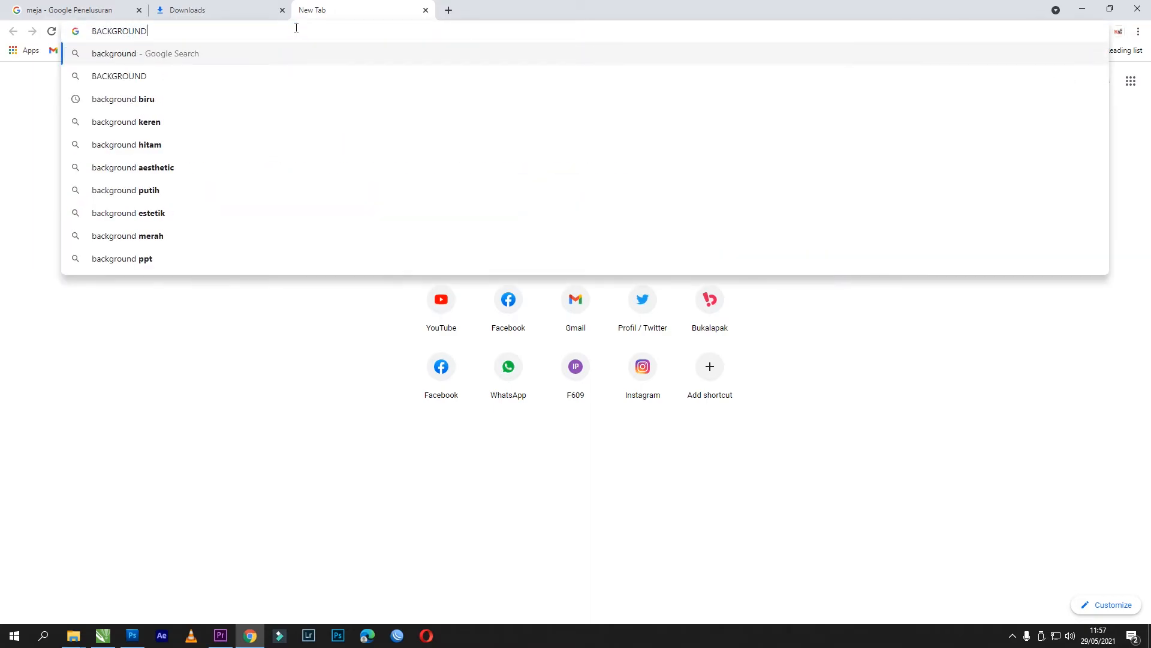
key(Return)
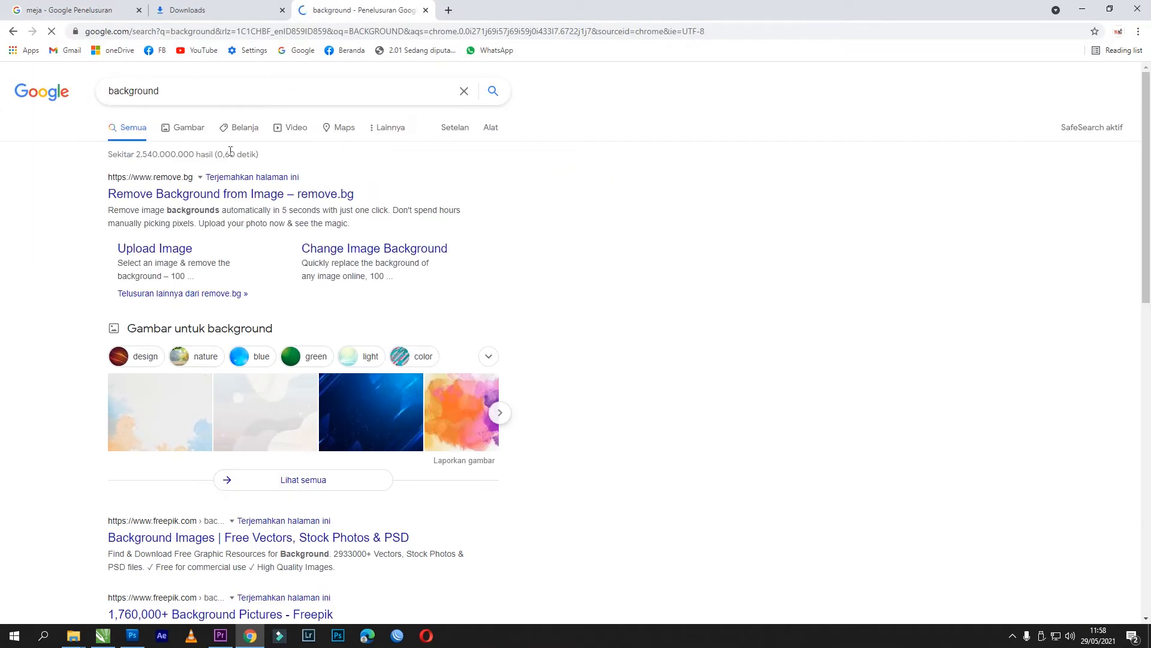
click(185, 123)
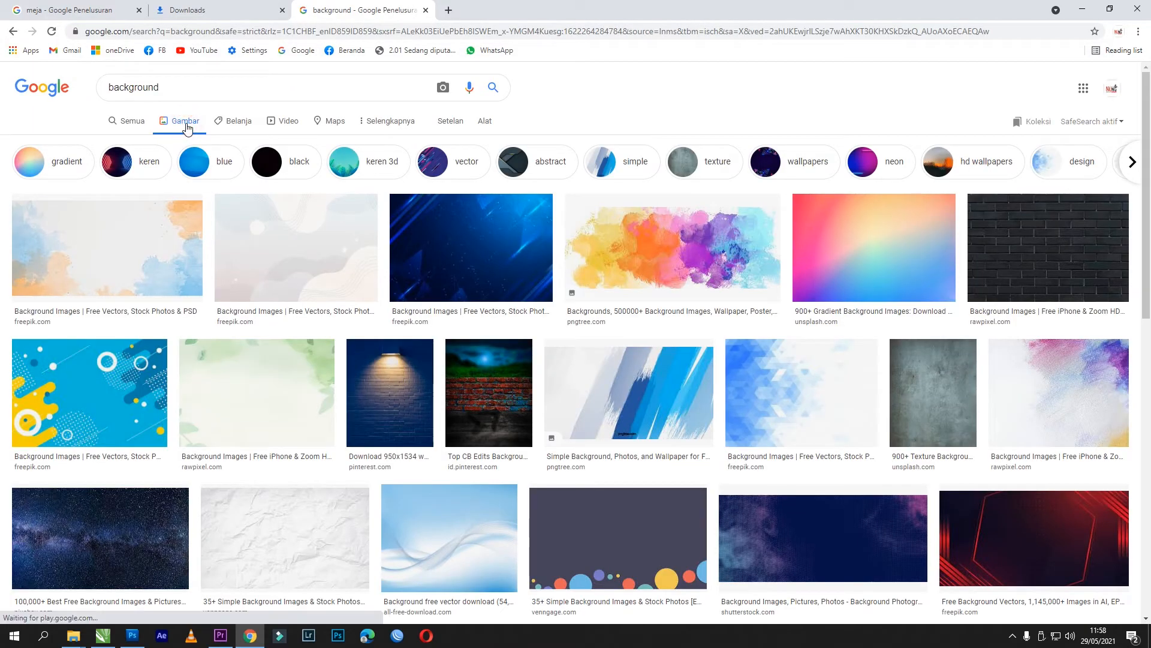
click(161, 254)
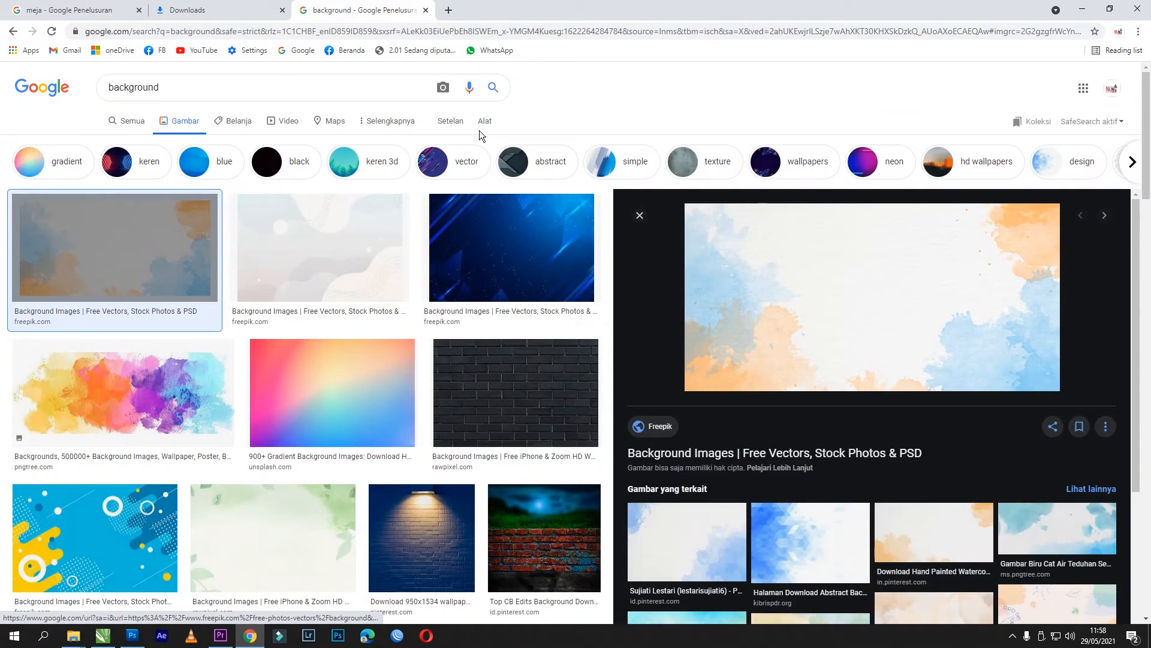
click(483, 121)
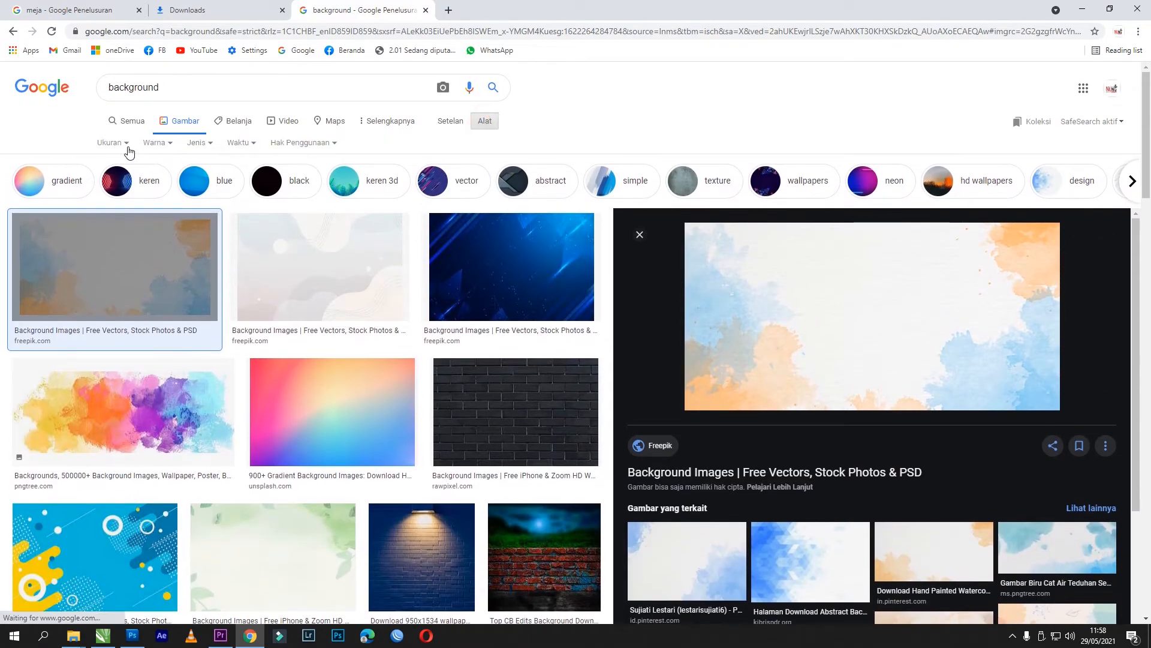
click(115, 144)
click(111, 184)
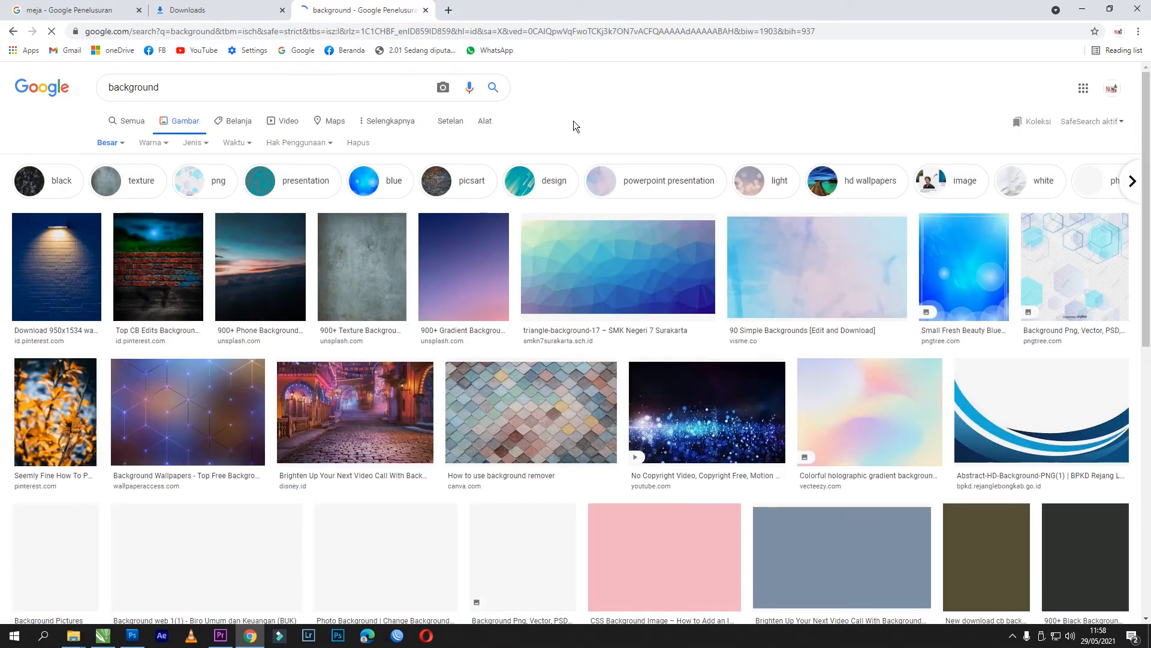
Copy the blue brick wall image with the lamp and paste it into the CorelDRAW design
click(84, 287)
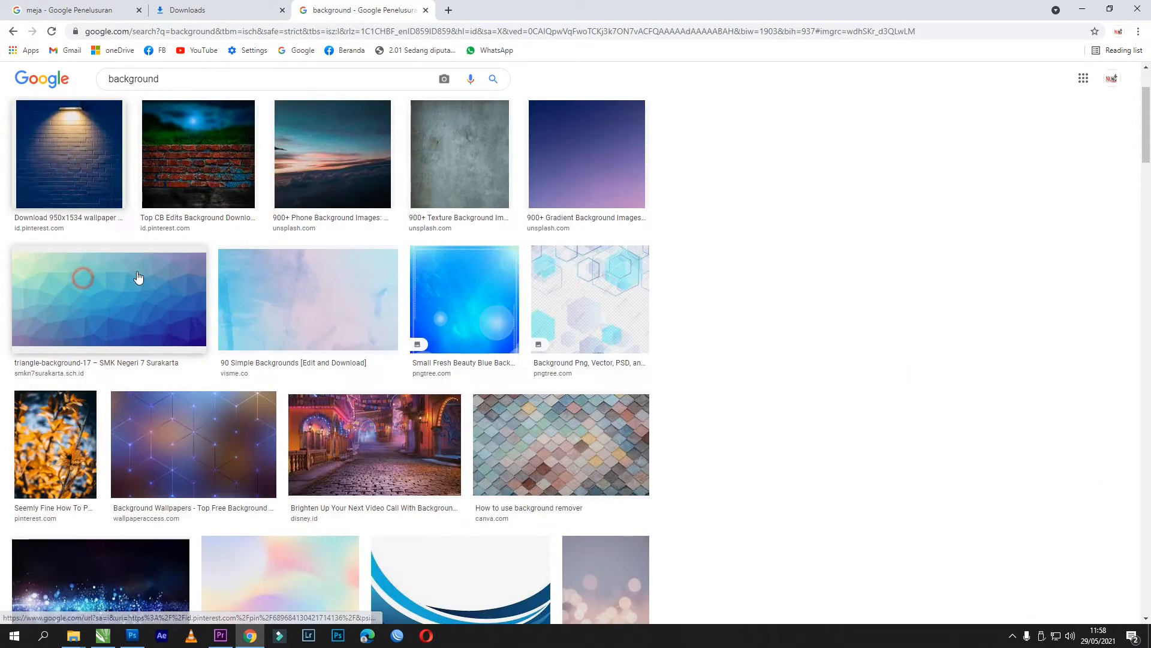
right_click(815, 246)
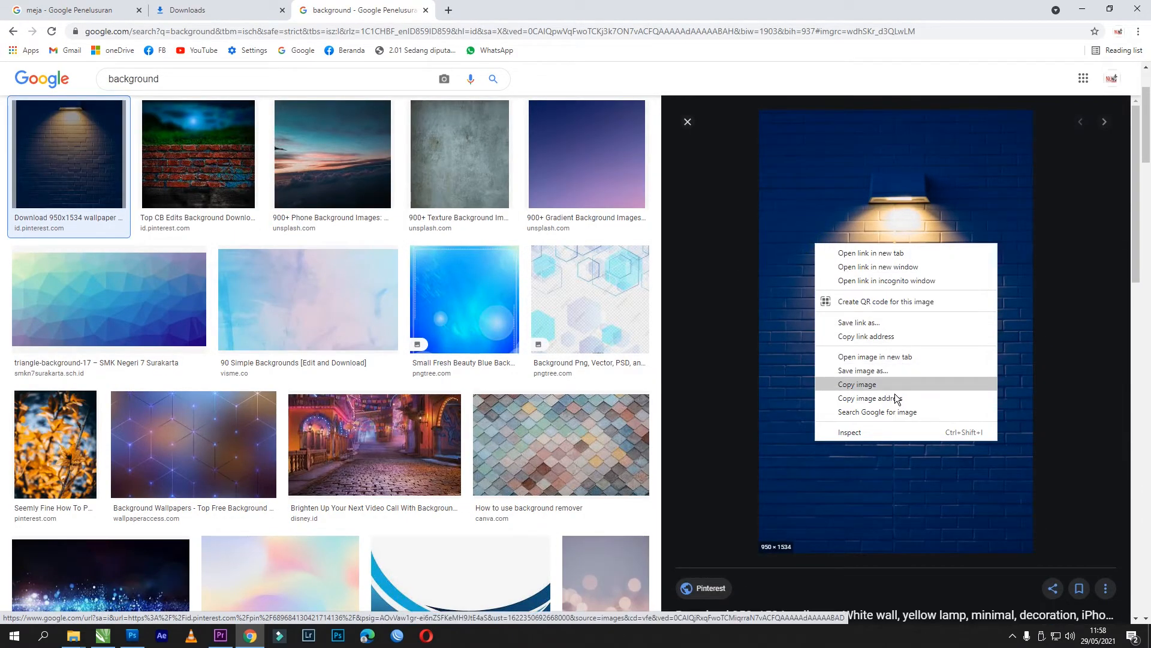
click(864, 384)
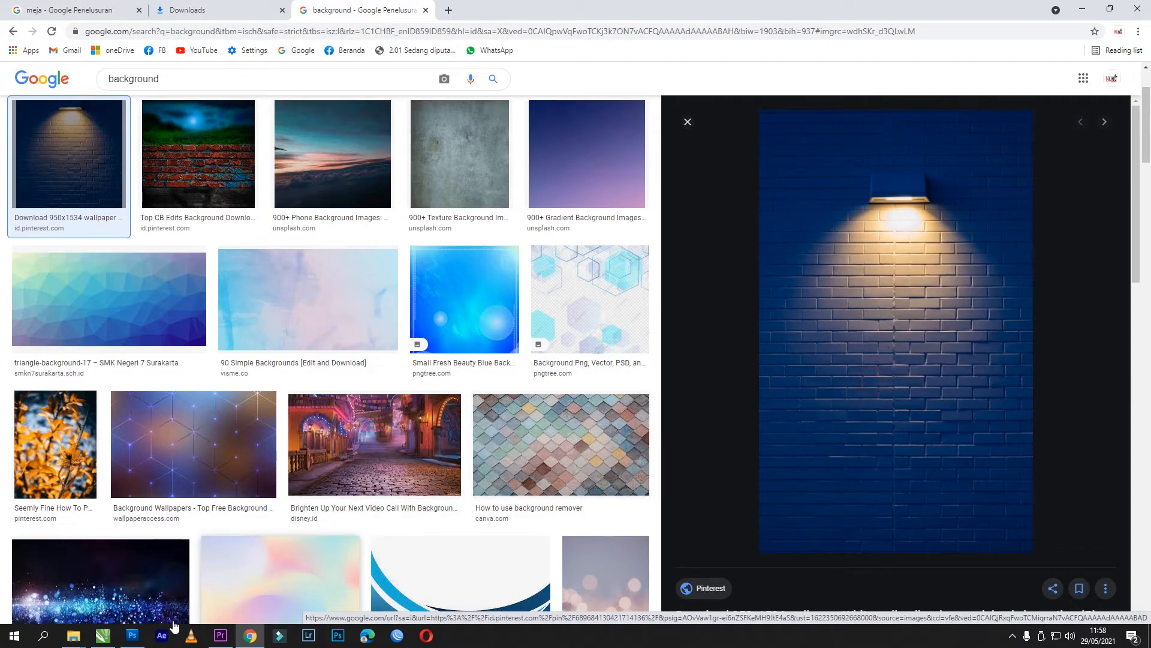
click(102, 635)
key(ctrl+v)
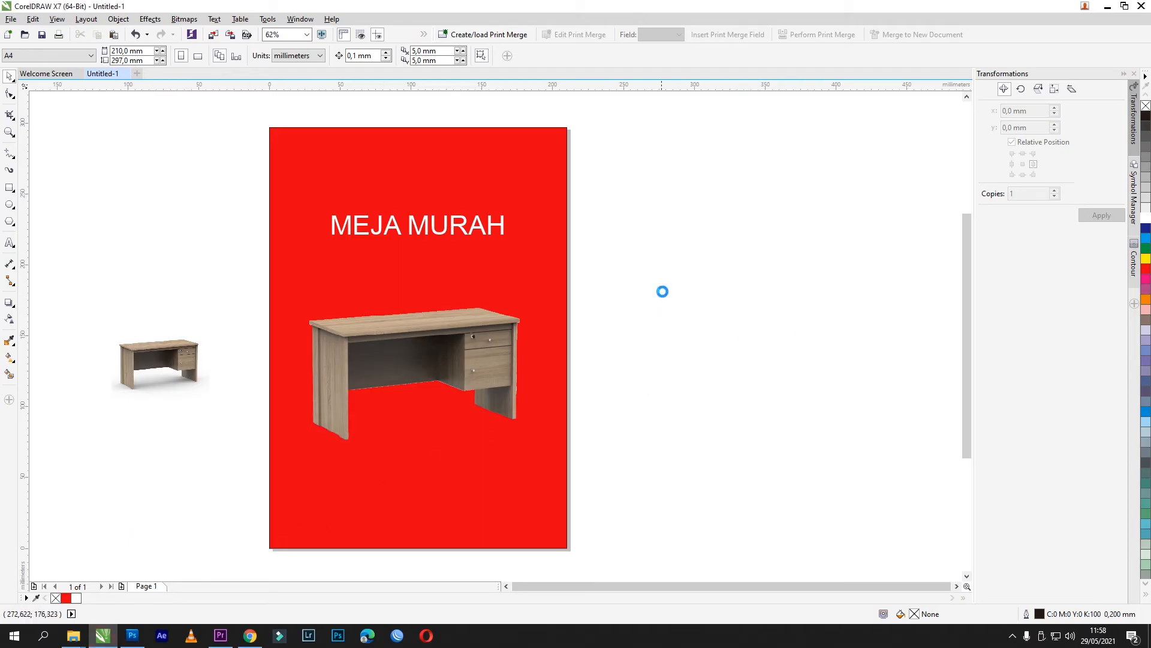
Place the brick wall image behind the desk and text, and remove the red rectangle from view
scroll(502, 304, down, 2)
drag(502, 304, 510, 297)
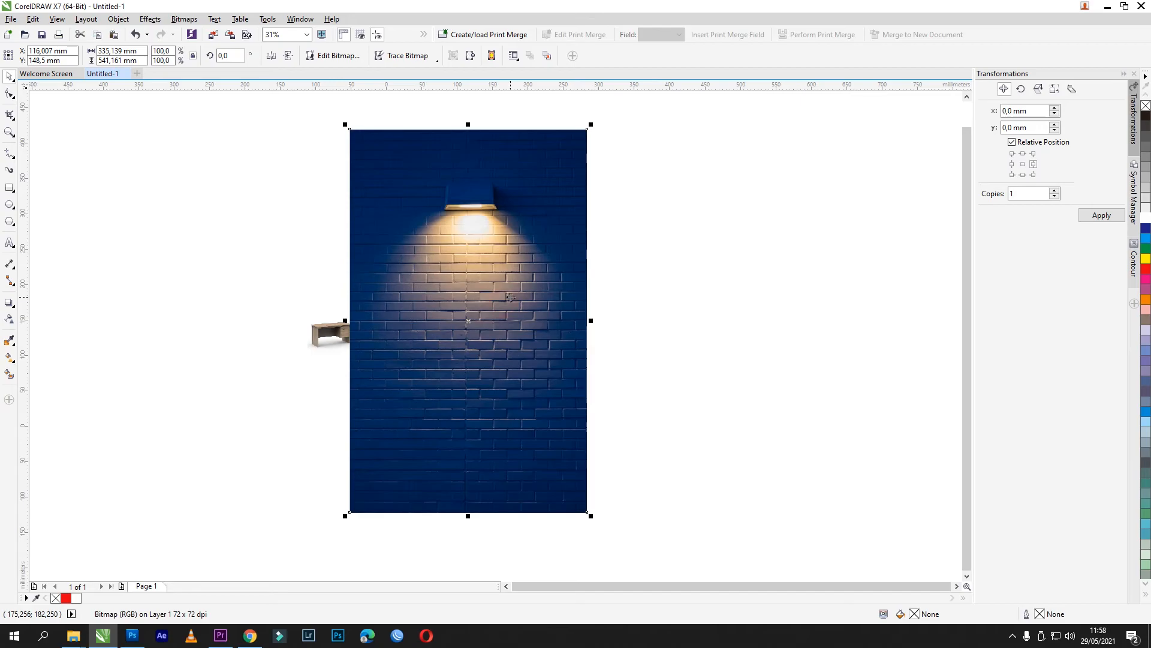
key(shift+Page_Down)
click(501, 225)
key(shift+Page_Down)
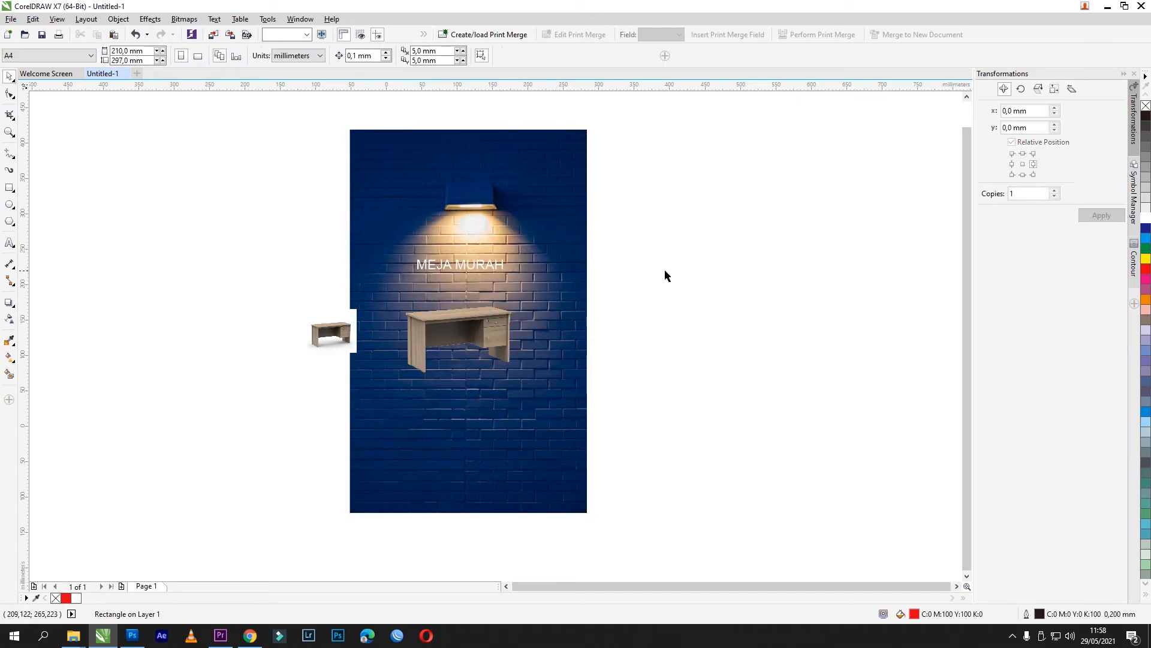
Shrink the brick wall image to about 184 × 298 mm and centre it on the page
click(541, 240)
mouse_move(590, 128)
mouse_down()
mouse_move(503, 244)
mouse_move(609, 135)
mouse_up()
scroll(484, 295, up, 1)
key(p)
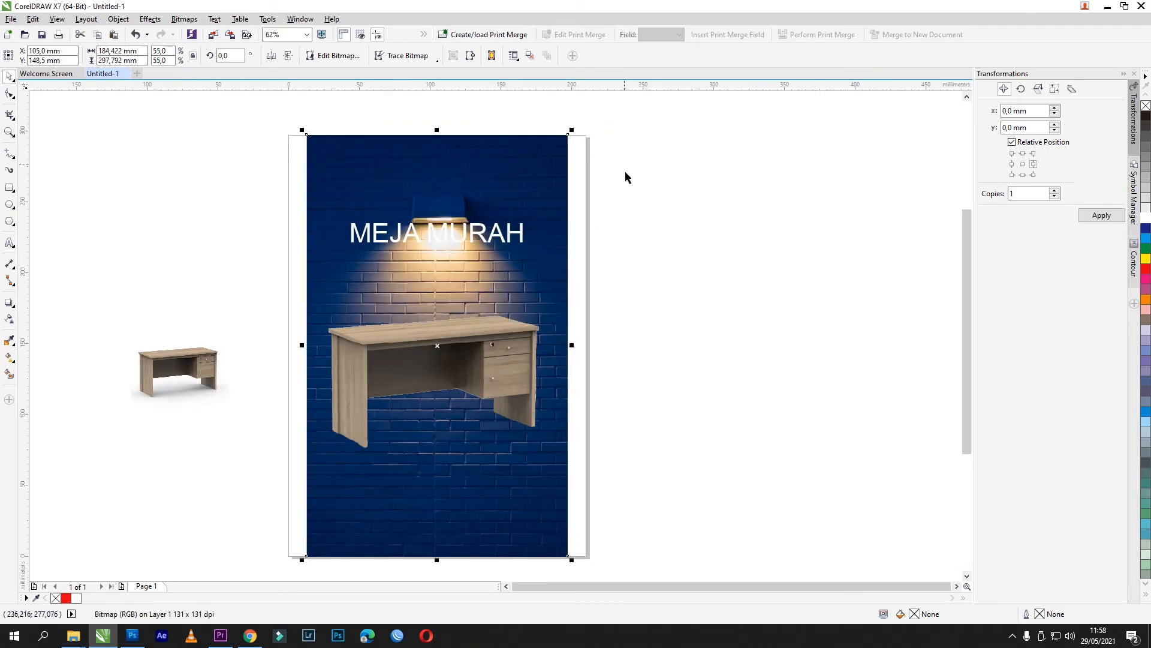
click(646, 204)
Shrink the cut-out desk to about 121 × 108 mm and move it up under the lamp's light
scroll(481, 360, up, 2)
click(503, 337)
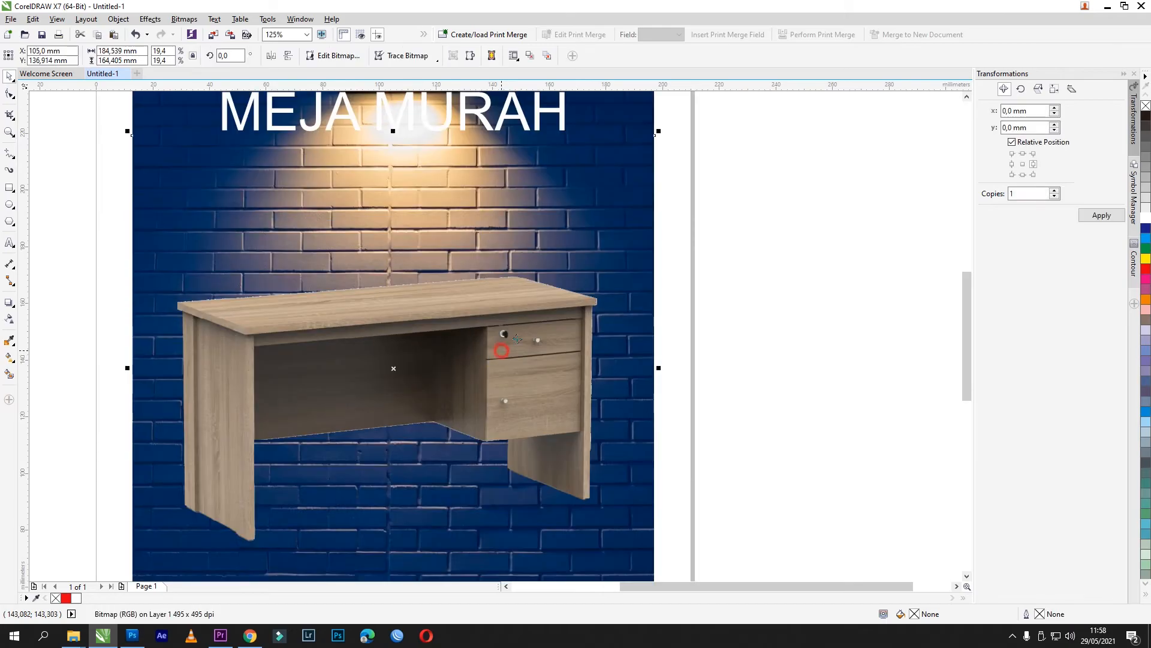
scroll(540, 322, down, 2)
drag(598, 226, 556, 263)
drag(507, 340, 504, 303)
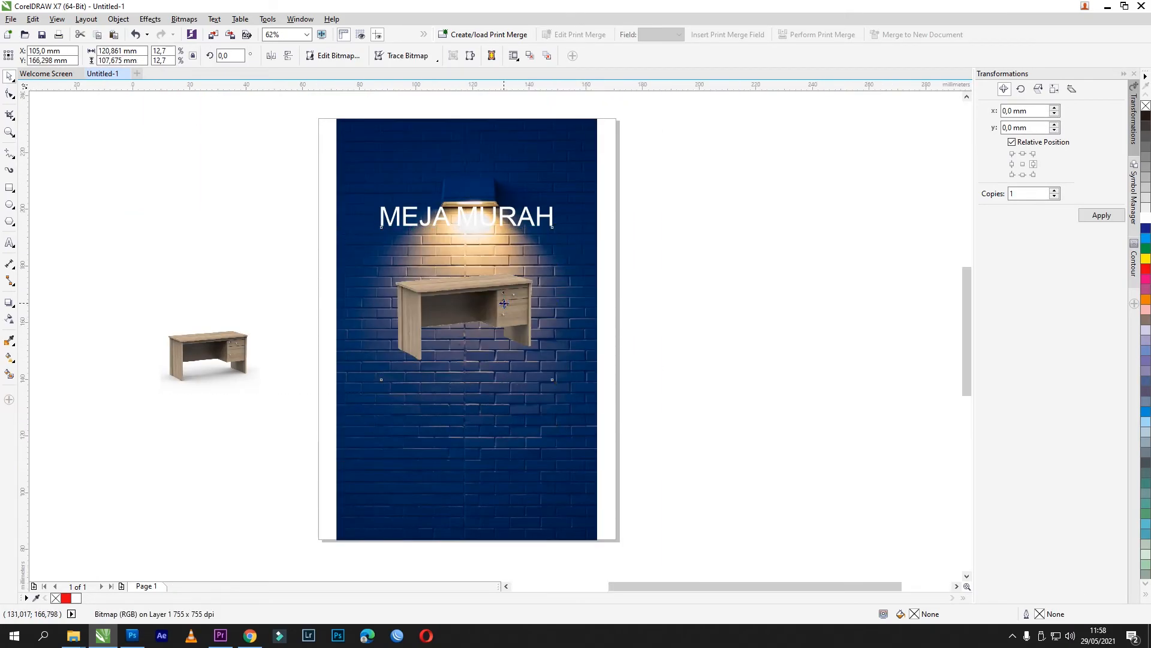
Try placing a vertically mirrored copy of the desk below it as a reflection
scroll(504, 304, up, 2)
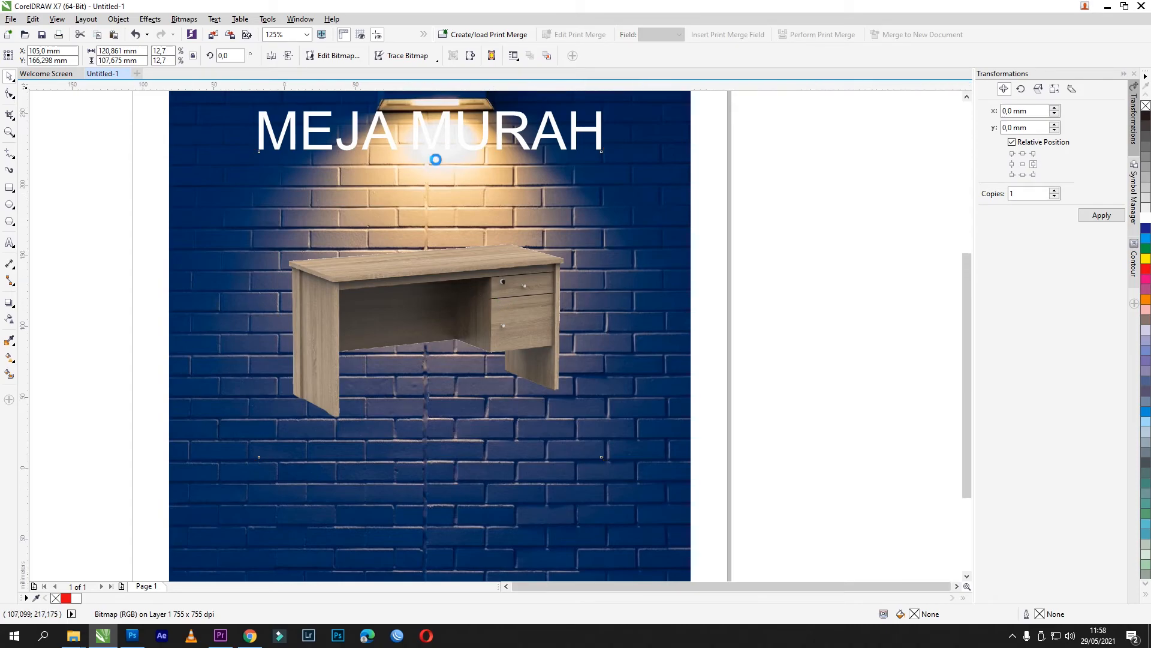
scroll(436, 160, down, 1)
drag(432, 154, 429, 314)
right_click(428, 314)
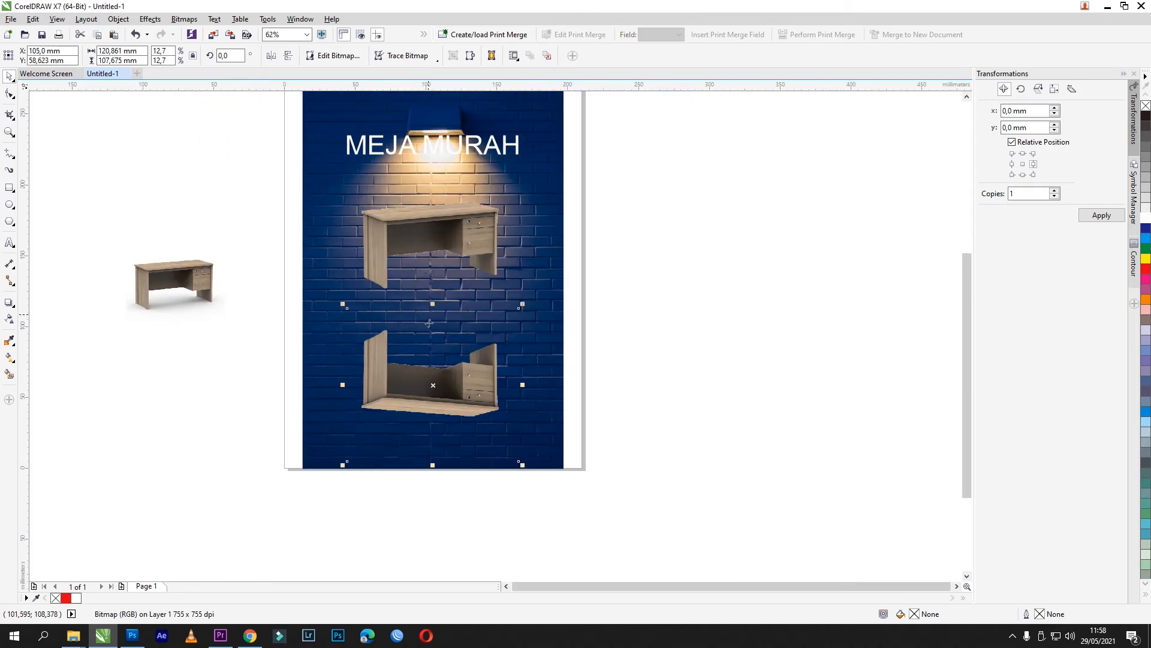
scroll(430, 348, up, 2)
Apply a drop shadow to the desk using the Flat Bottom Left preset
click(534, 149)
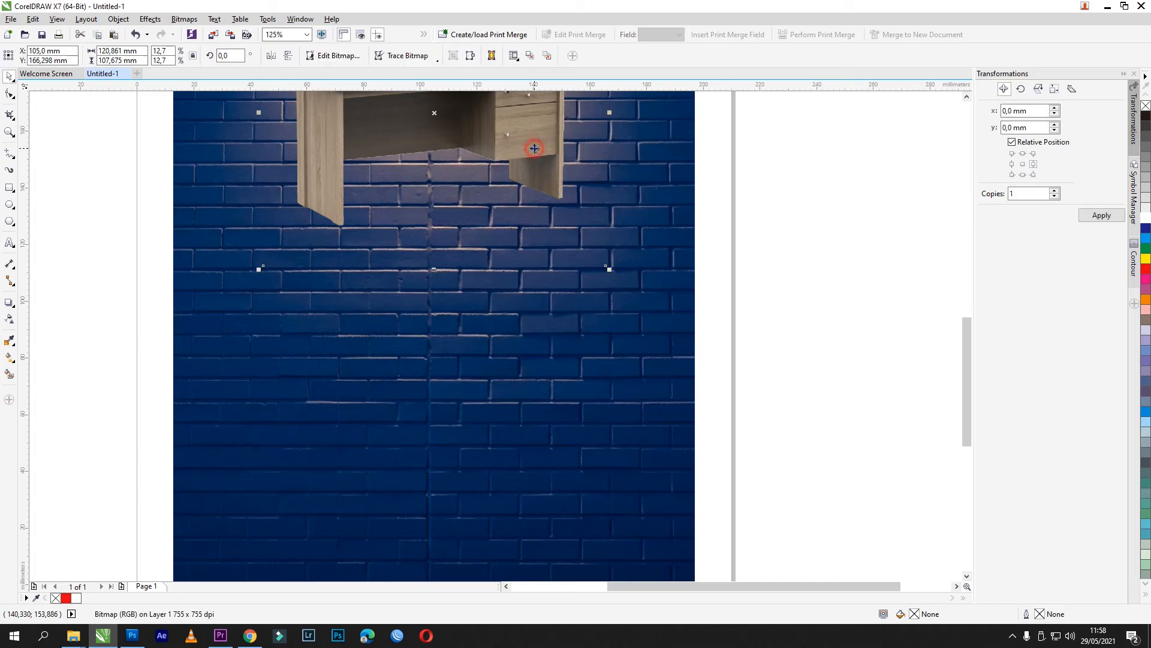
click(10, 304)
click(42, 303)
click(48, 55)
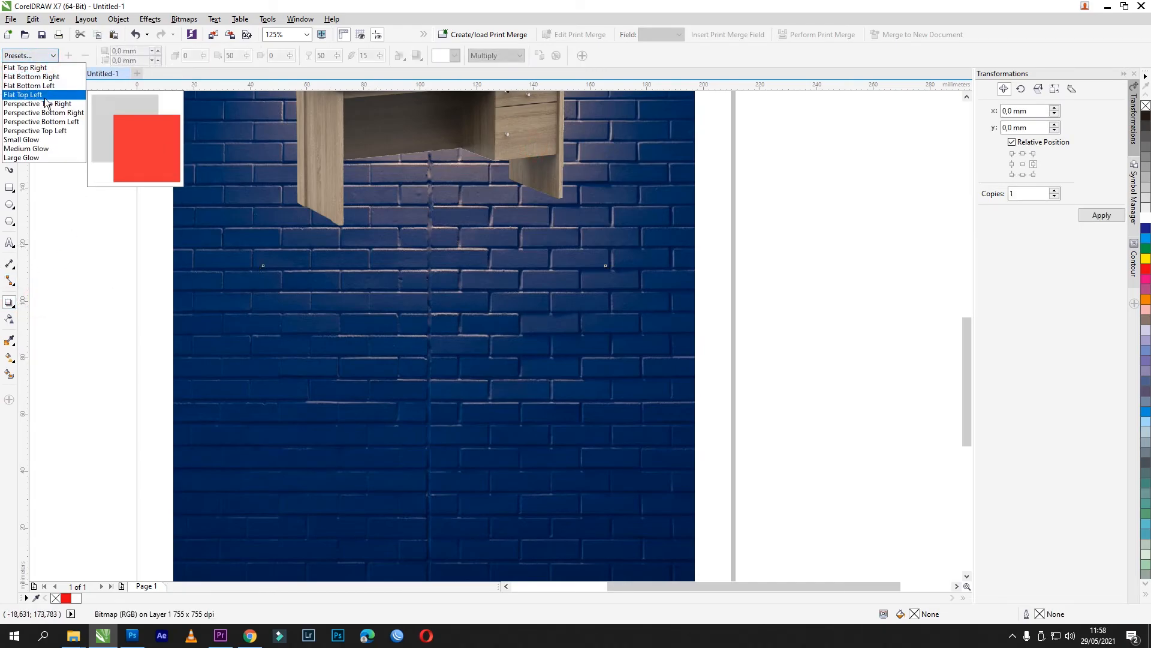
click(45, 85)
Pull the desk's drop shadow in close to its lower-left edges and increase the shadow's opacity
scroll(423, 372, down, 1)
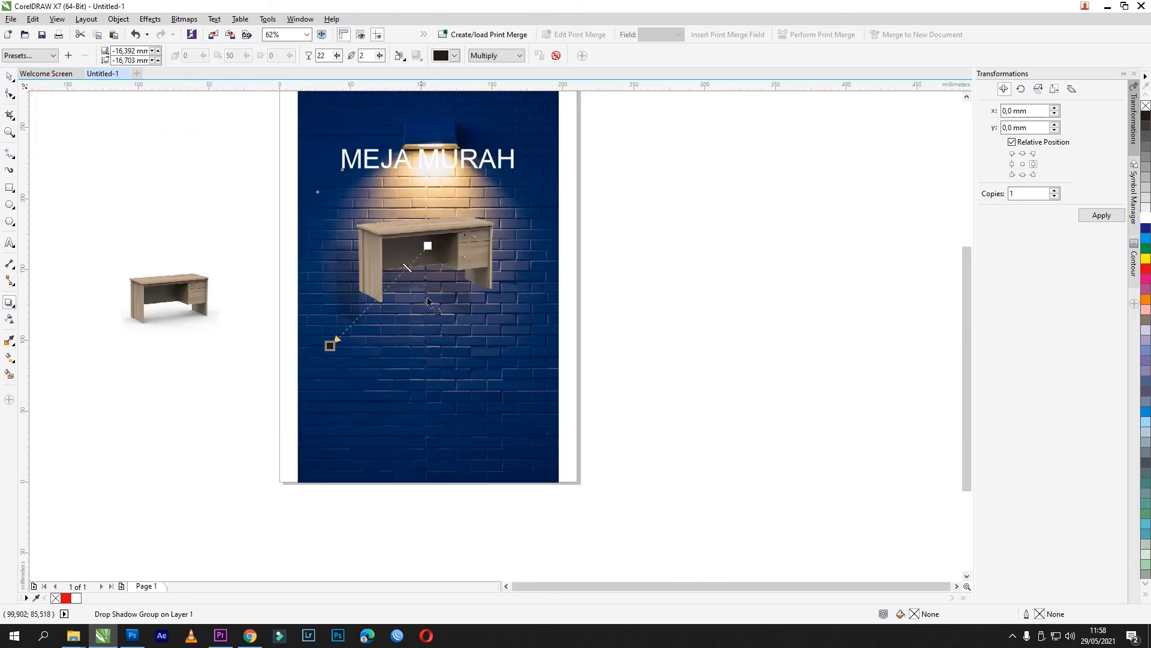
scroll(423, 274, up, 1)
drag(237, 414, 279, 372)
drag(400, 248, 333, 316)
drag(281, 370, 276, 375)
click(9, 77)
click(93, 209)
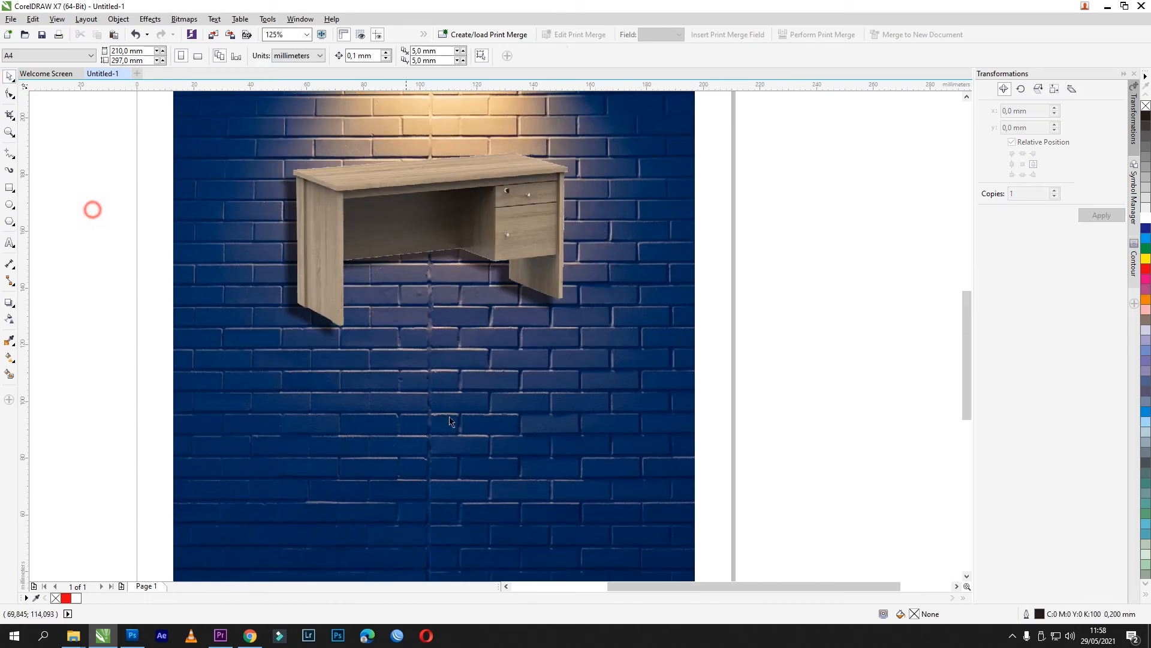
Move the "MEJA MURAH" text straight up above the lamp, make it bold, and leave it deselected
scroll(447, 419, down, 2)
click(737, 297)
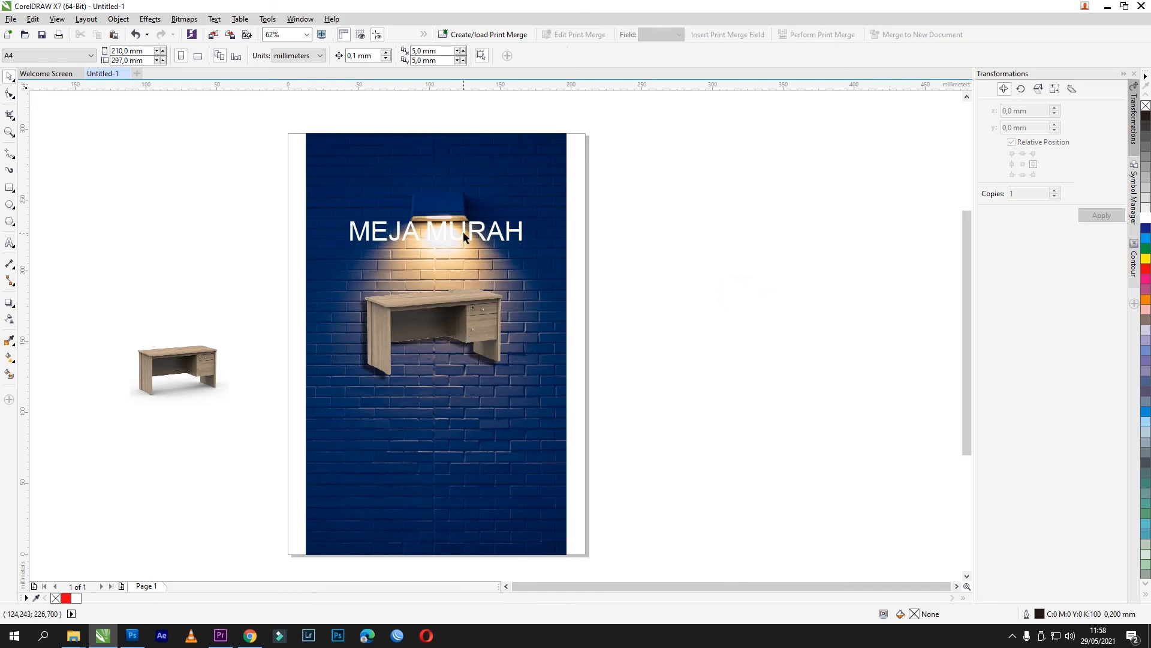
drag(463, 232, 463, 174)
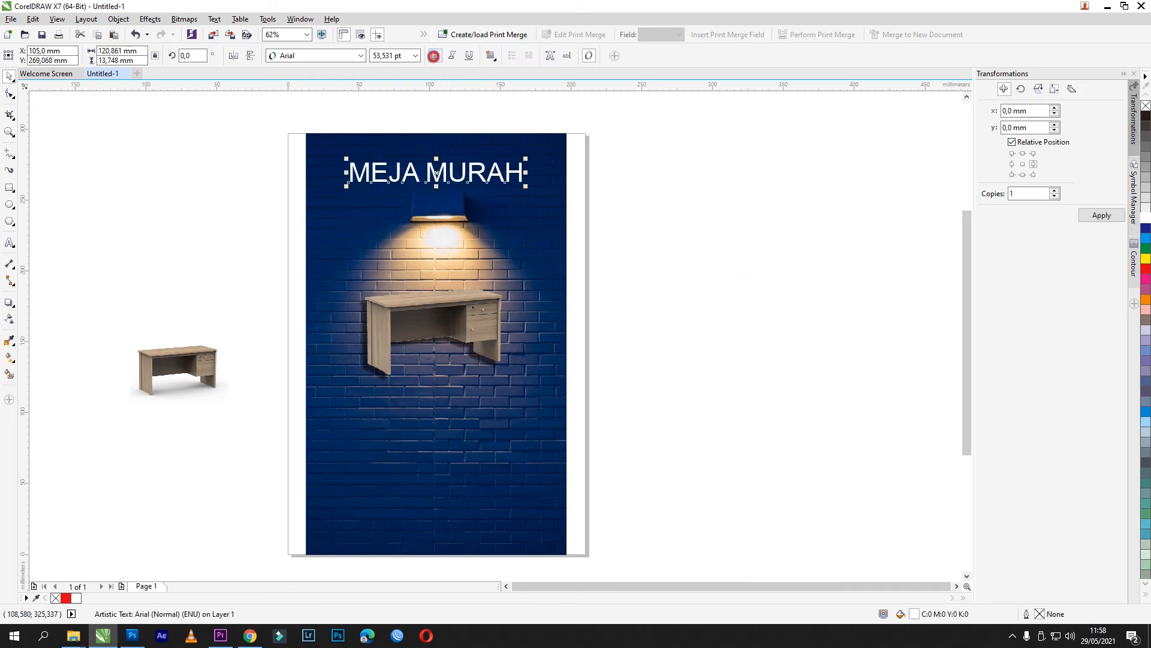
click(434, 55)
click(659, 184)
click(723, 349)
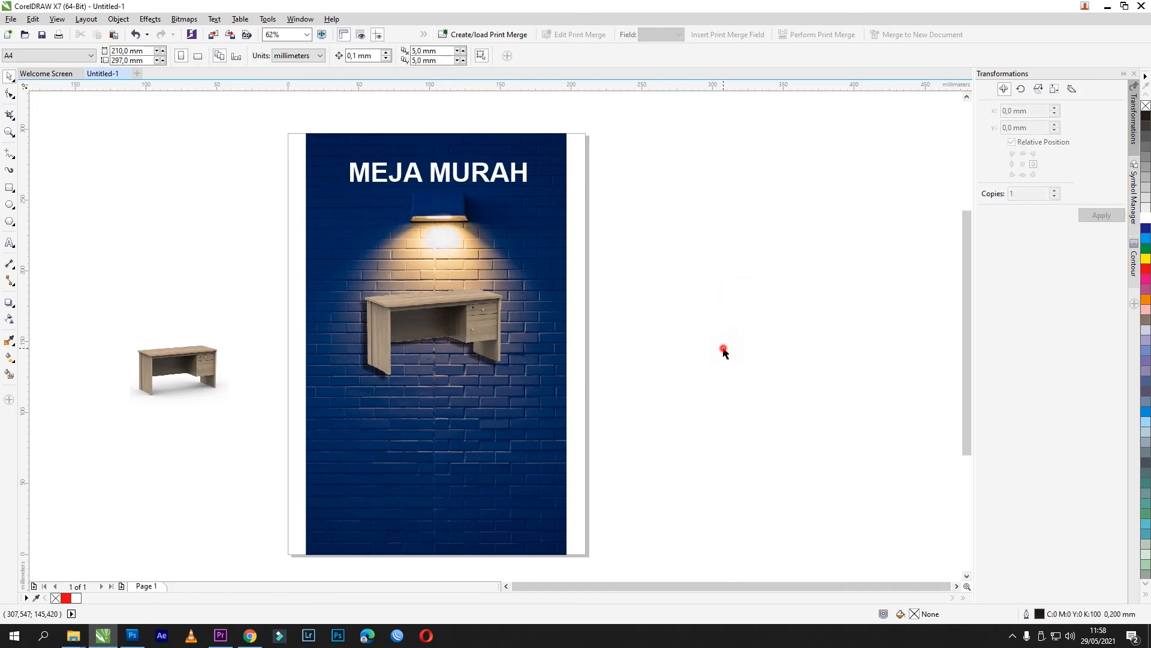